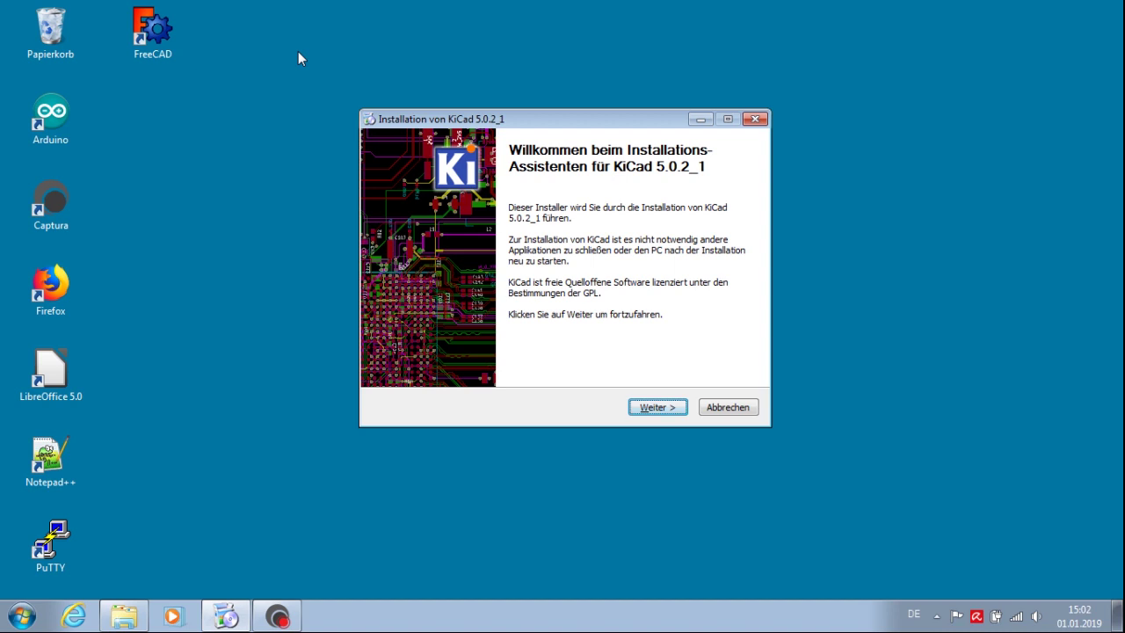
- Exclude the Spanish, French, Italian, Japanese, Dutch and Polish help files from the KiCad components to install
{"action": "left_click", "coordinate": [652, 409]}
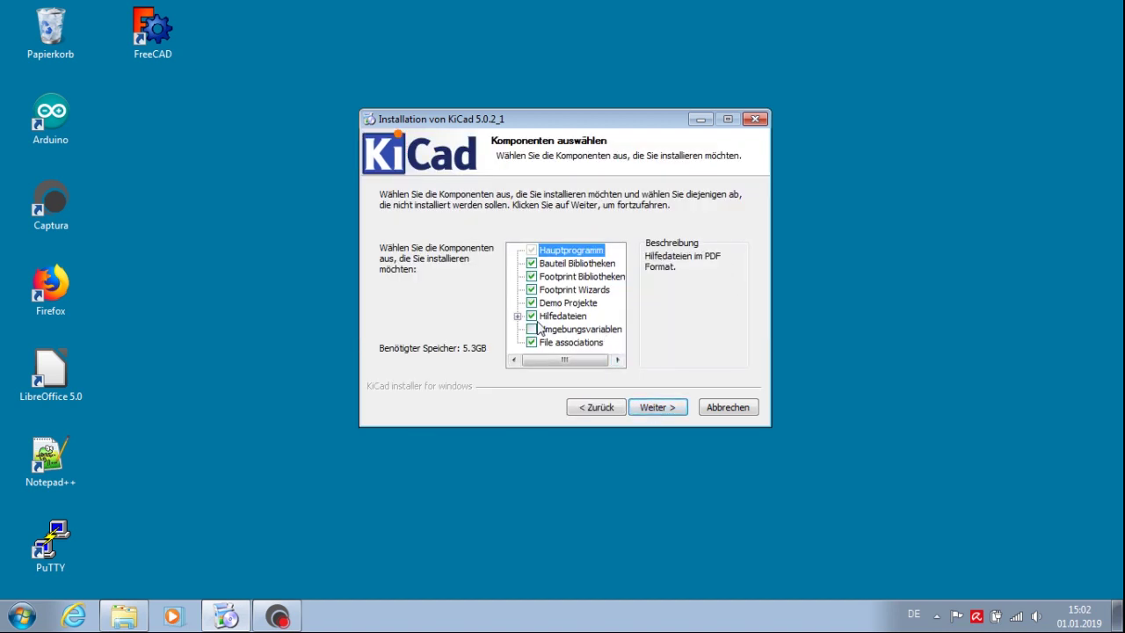
{"action": "left_click", "coordinate": [517, 316]}
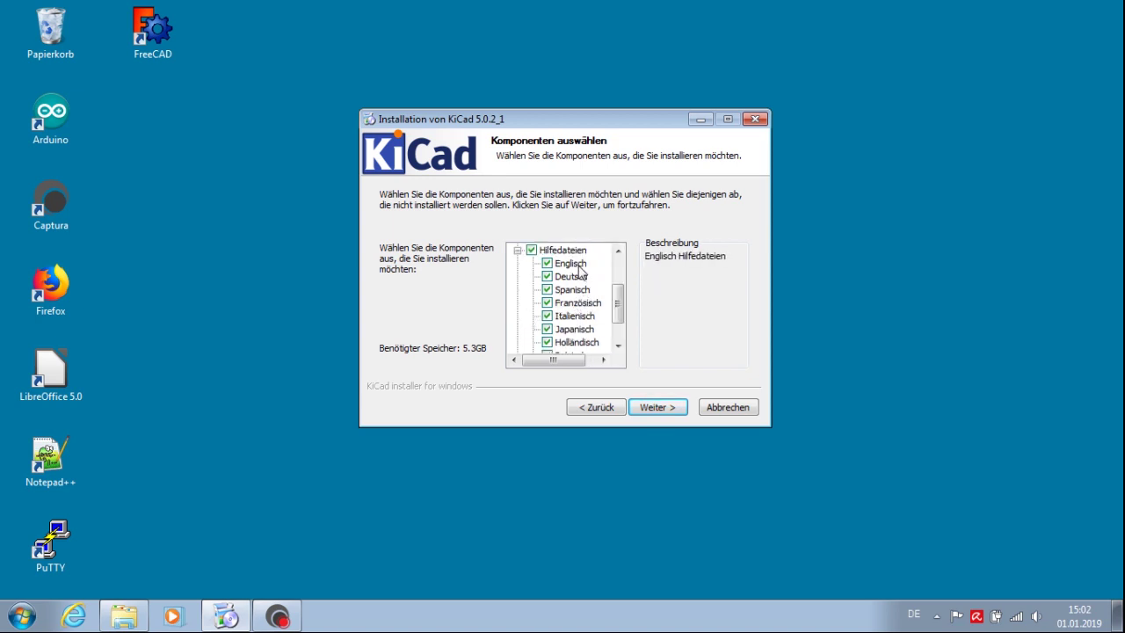
{"action": "left_click", "coordinate": [547, 291]}
{"action": "left_click", "coordinate": [546, 303]}
{"action": "left_click", "coordinate": [547, 316]}
{"action": "left_click", "coordinate": [546, 329]}
{"action": "left_click", "coordinate": [546, 342]}
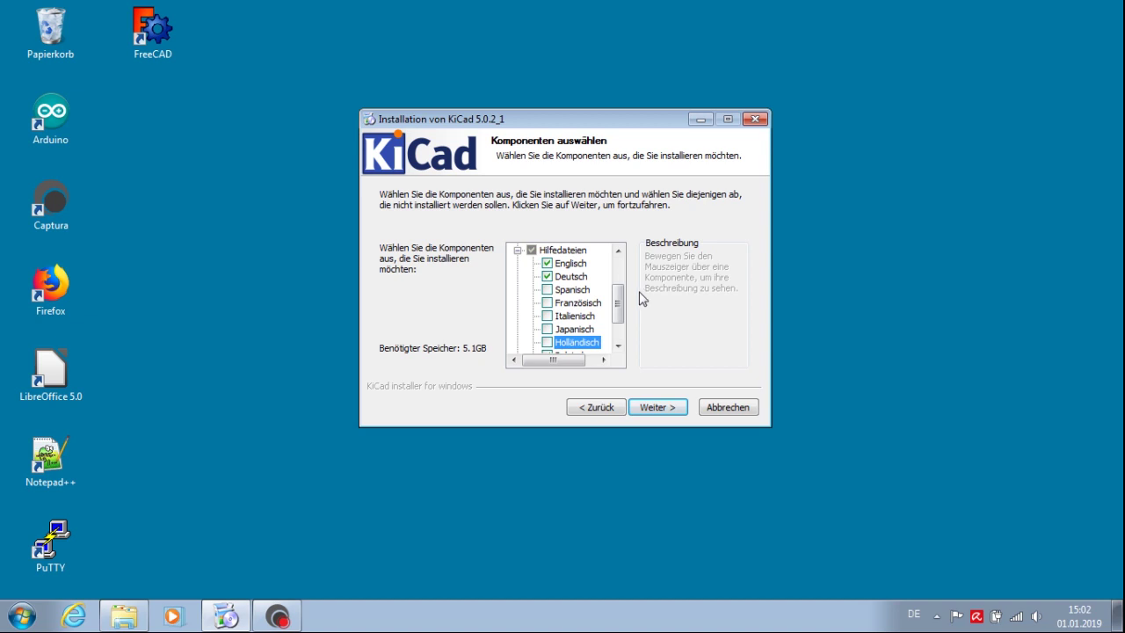
{"action": "left_click_drag", "start_coordinate": [621, 303], "coordinate": [620, 318]}
{"action": "left_click", "coordinate": [579, 316]}
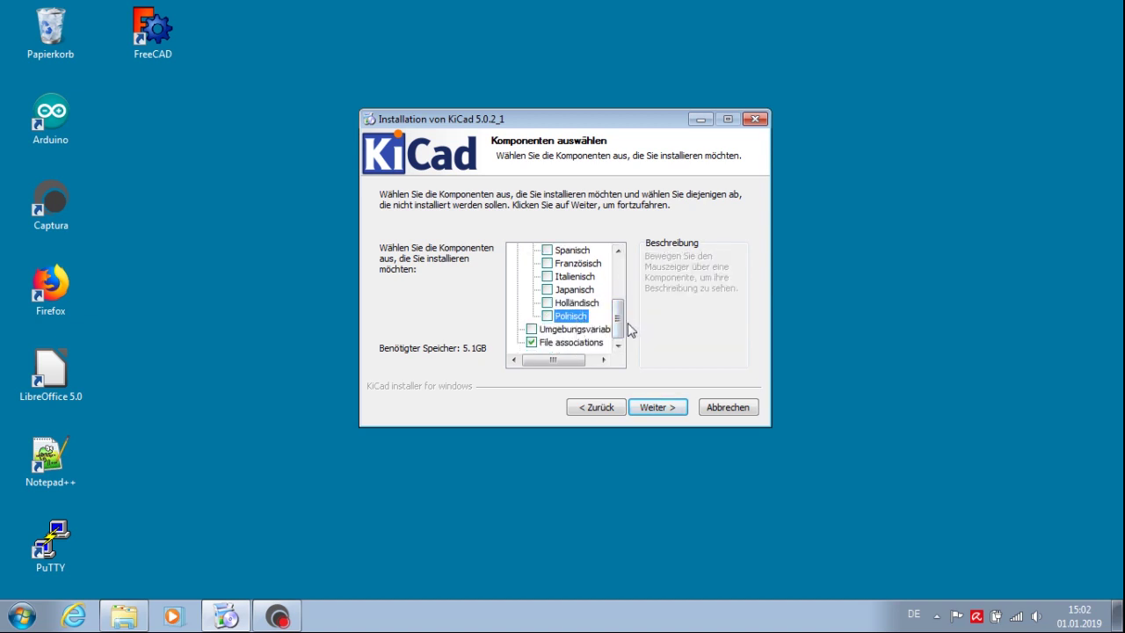
- Include the environment variables (Umgebungsvariablen) in the installation and accept the component selection
{"action": "mouse_move", "coordinate": [619, 320]}
{"action": "left_mouse_down"}
{"action": "mouse_move", "coordinate": [621, 283]}
{"action": "mouse_move", "coordinate": [619, 320]}
{"action": "left_mouse_up"}
{"action": "left_click", "coordinate": [602, 332]}
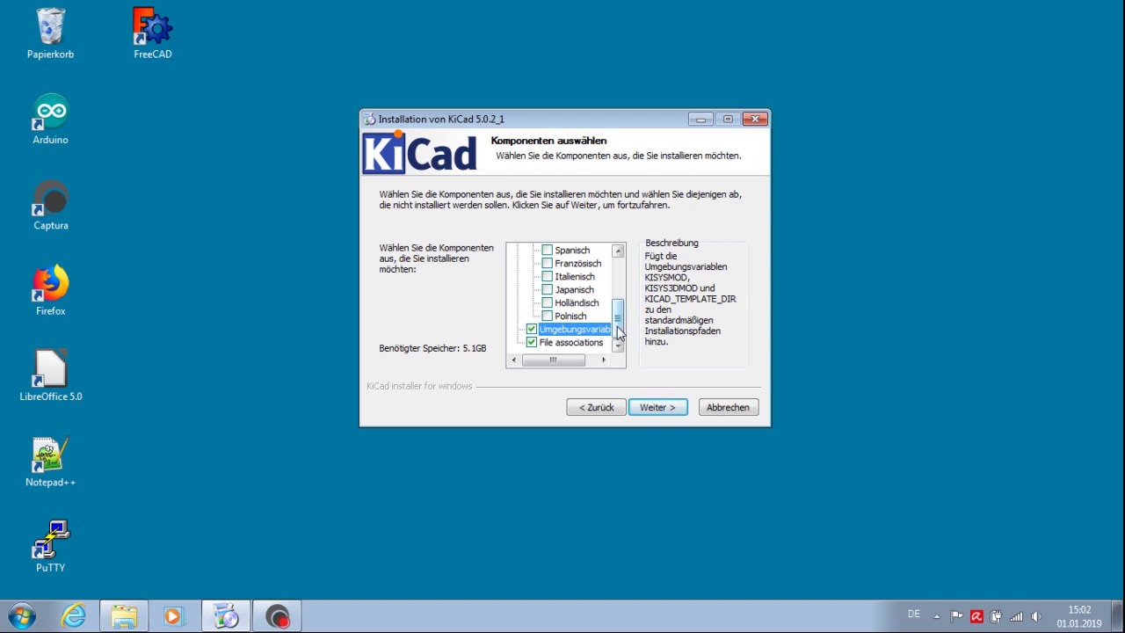
{"action": "left_click_drag", "start_coordinate": [617, 328], "coordinate": [618, 286]}
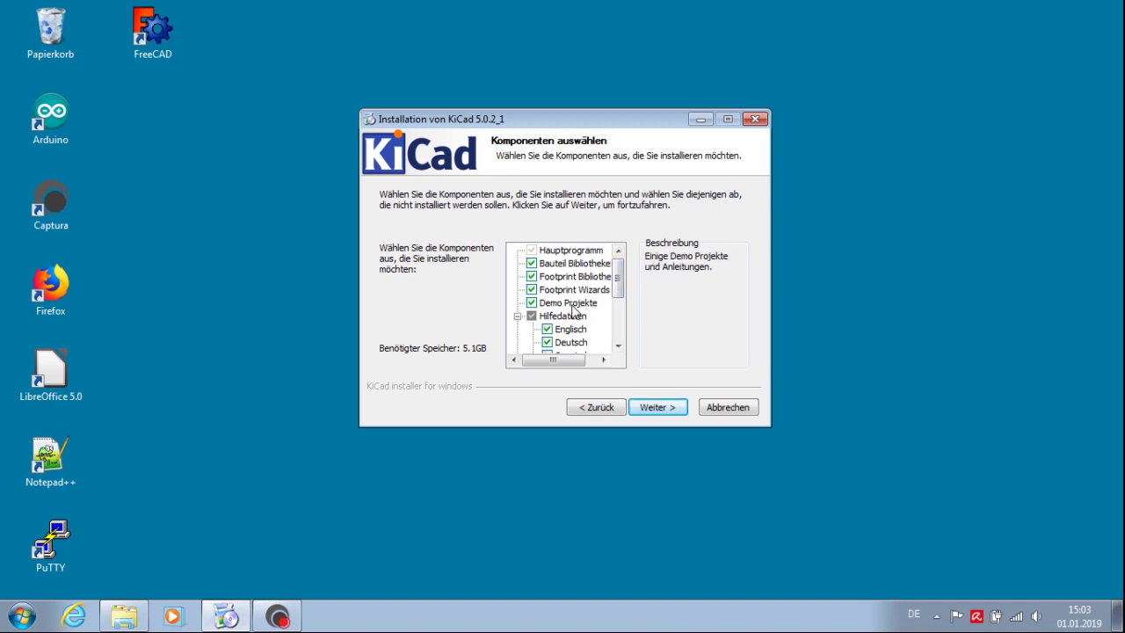
{"action": "left_click", "coordinate": [658, 406]}
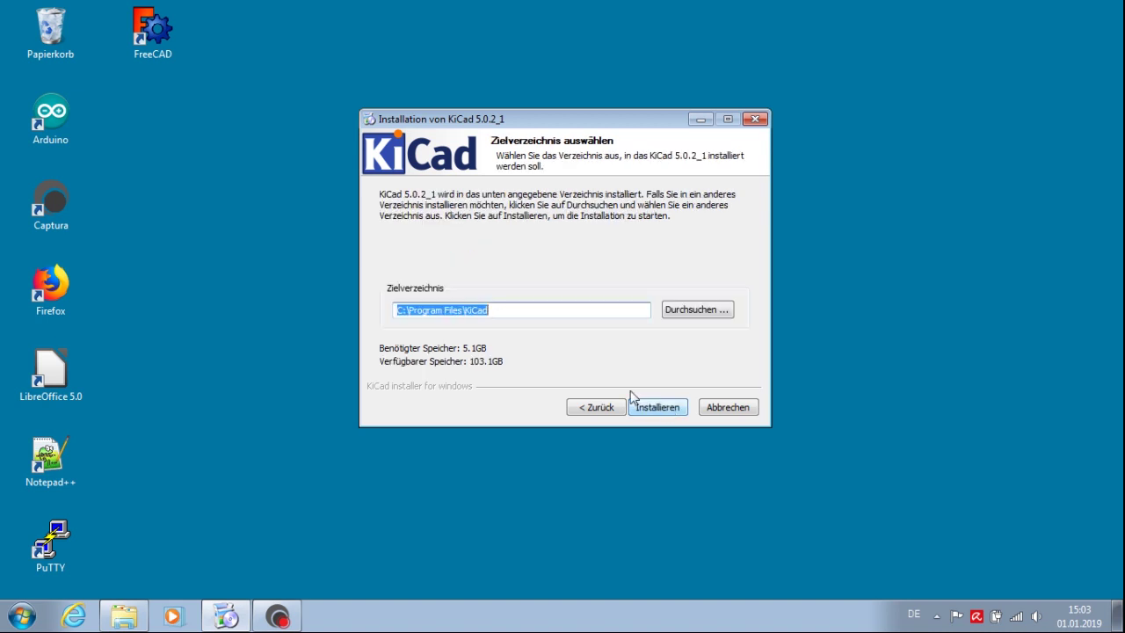
- Install KiCad 5.0.2_1 into C:\Program Files\KiCad and finish the installer without opening the FreeCAD website
{"action": "left_click", "coordinate": [587, 310]}
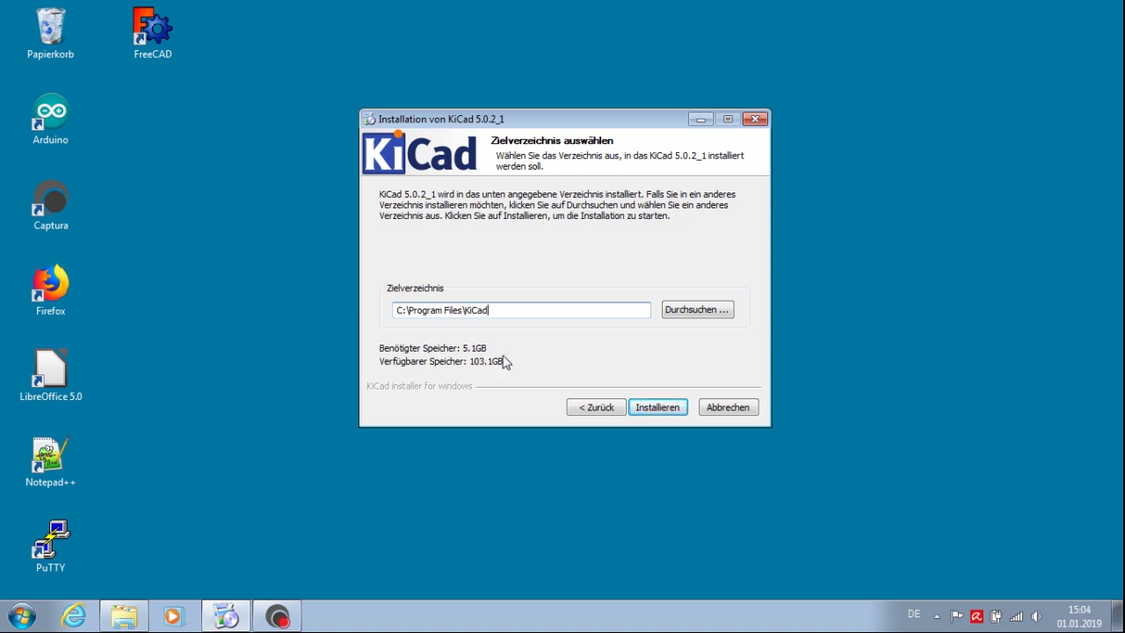
{"action": "left_click", "coordinate": [654, 409]}
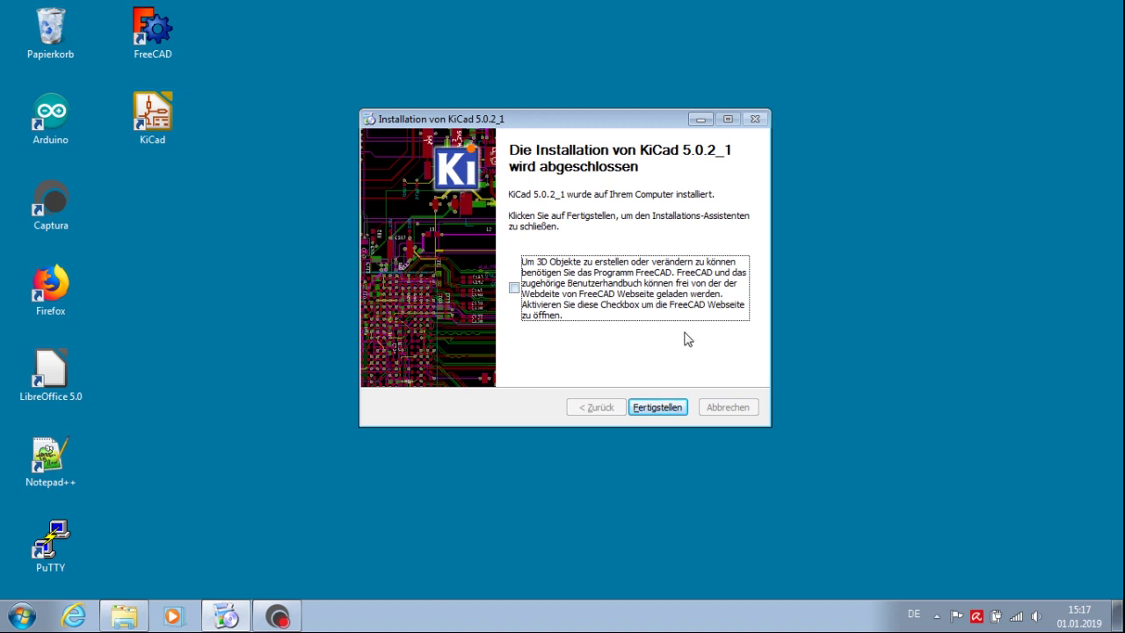
{"action": "double_click", "coordinate": [119, 46]}
{"action": "left_click", "coordinate": [656, 407]}
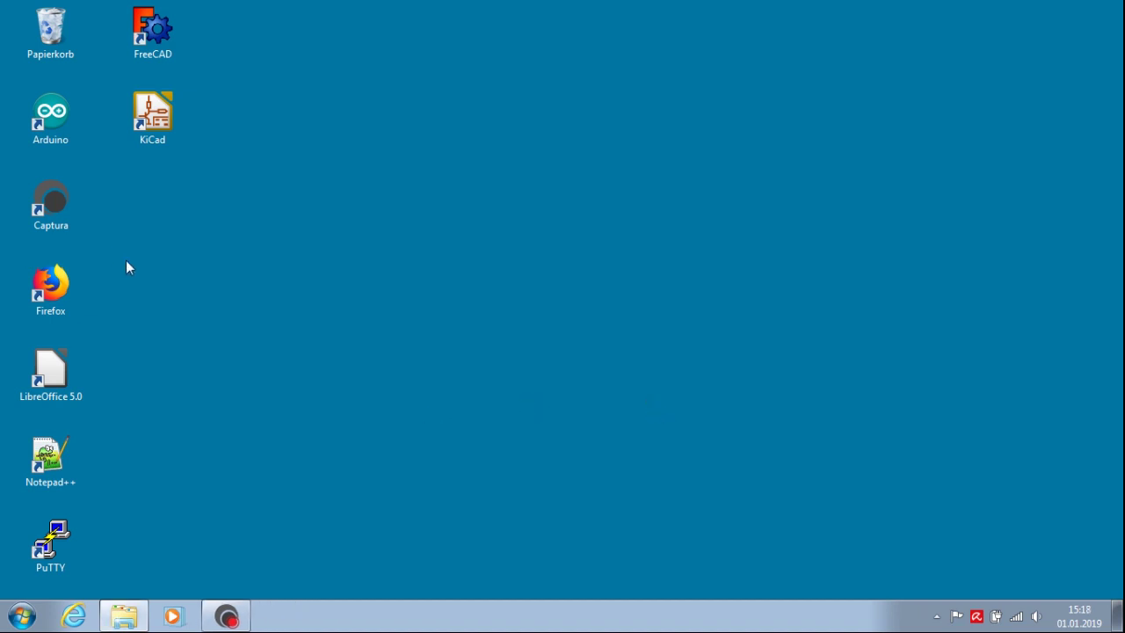
- Create a folder named kicad in the Dokumente library using Windows Explorer
{"action": "double_click", "coordinate": [160, 130]}
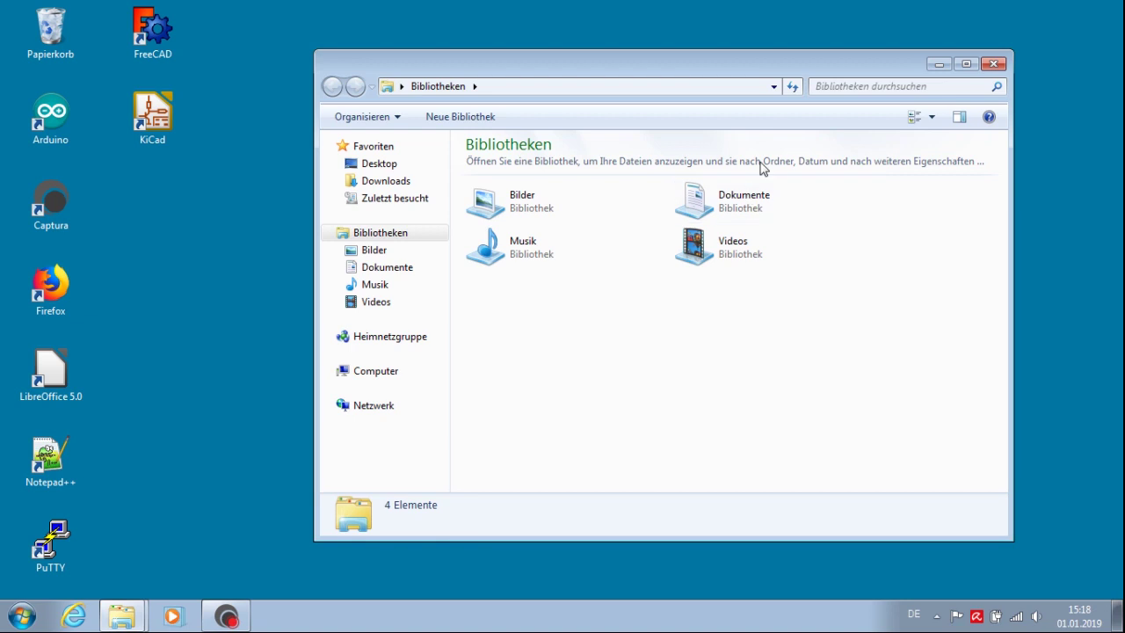
{"action": "left_click", "coordinate": [754, 210]}
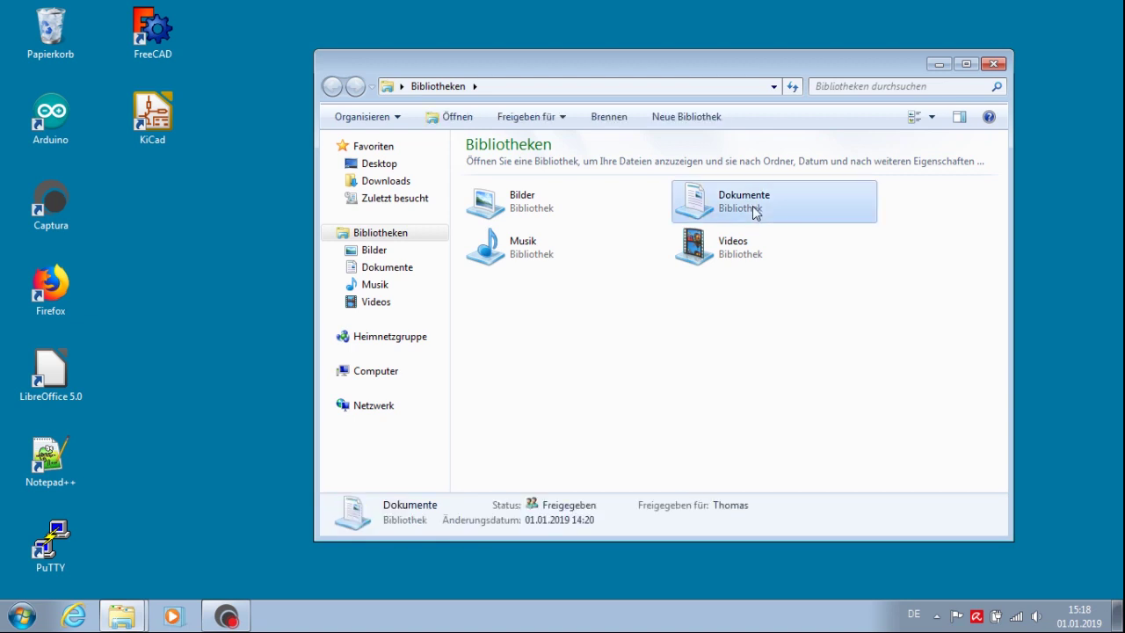
{"action": "double_click", "coordinate": [754, 210]}
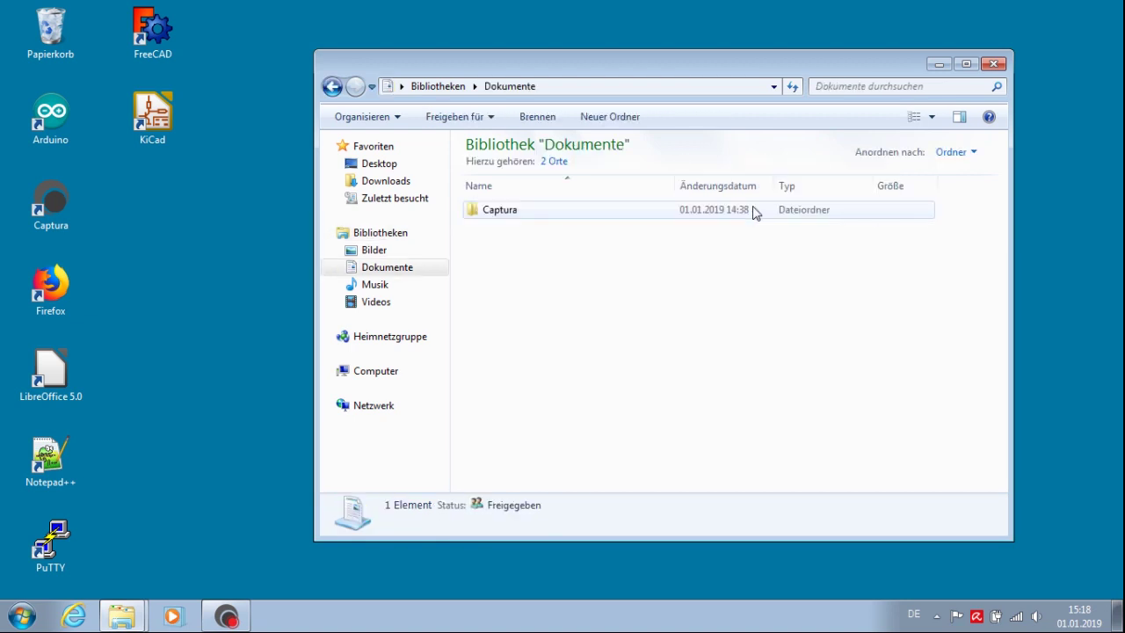
{"action": "right_click", "coordinate": [567, 302]}
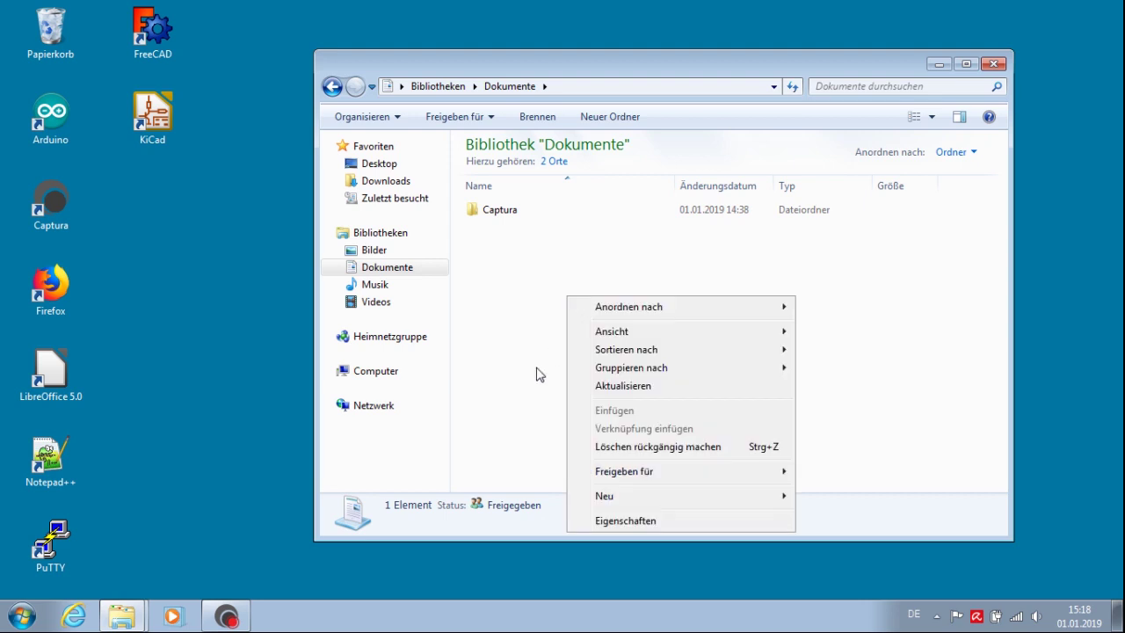
{"action": "mouse_move", "coordinate": [692, 499]}
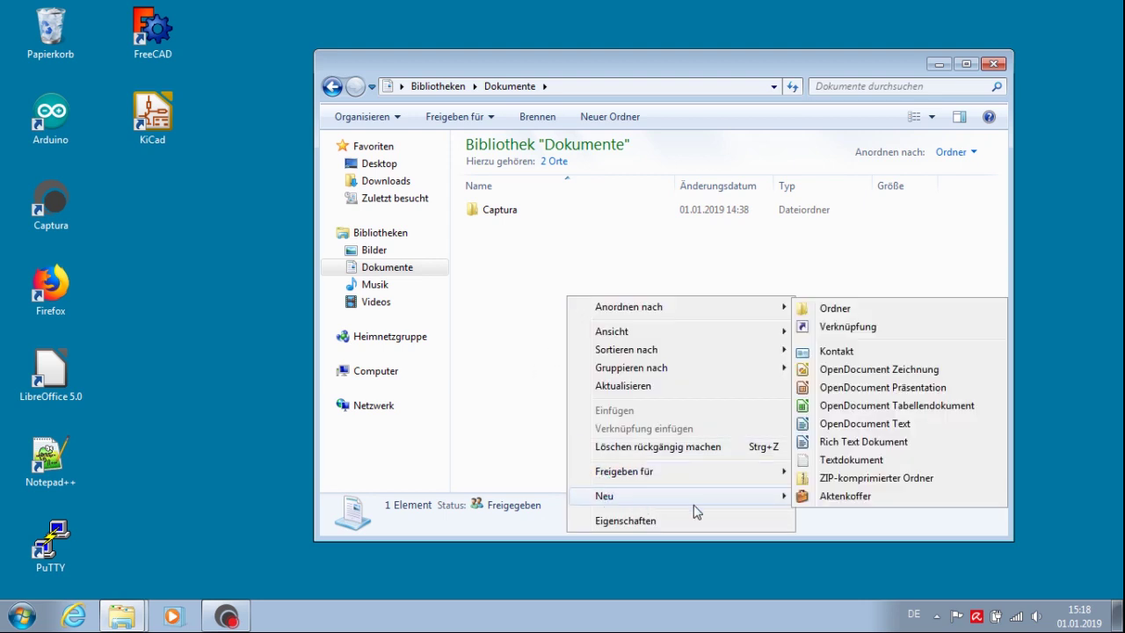
{"action": "left_click", "coordinate": [858, 309]}
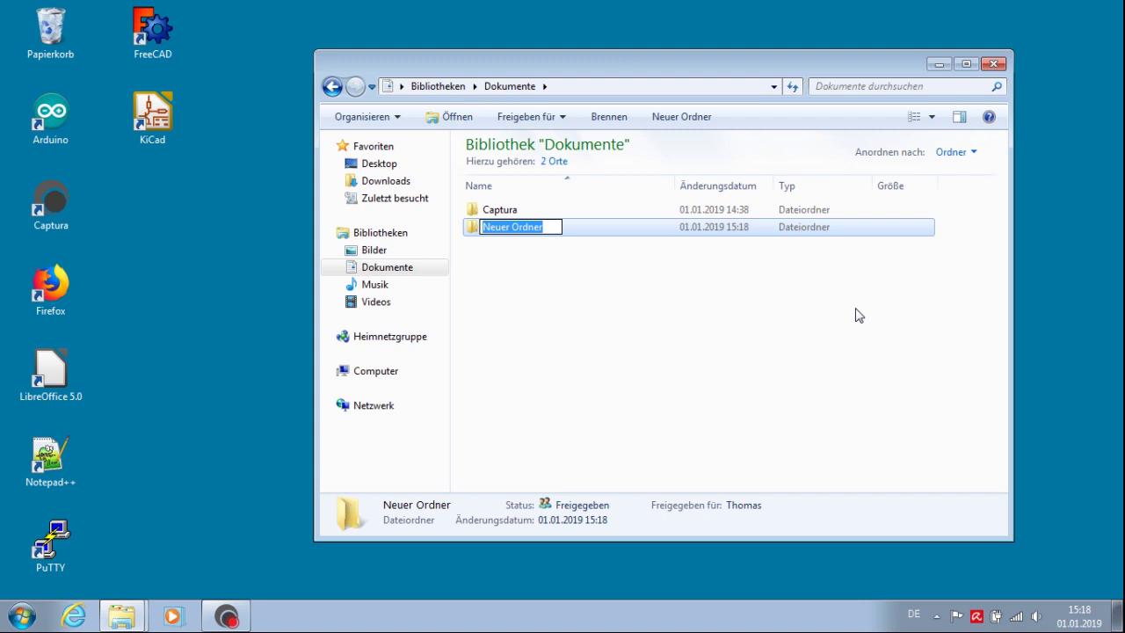
{"action": "type", "text": "kicad"}
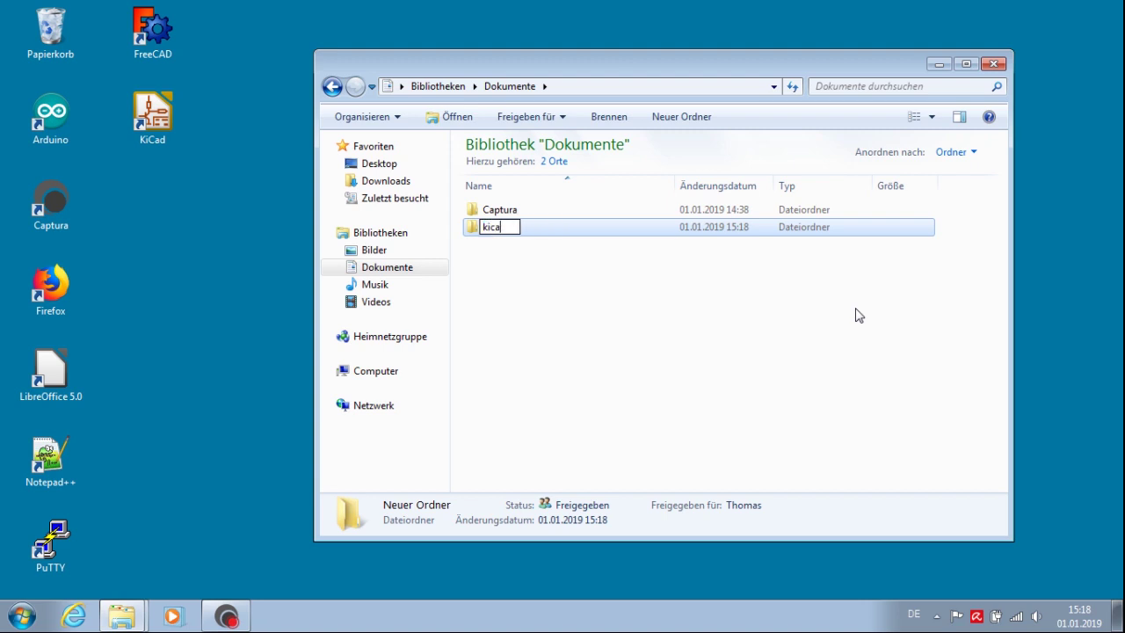
{"action": "key", "text": "Return"}
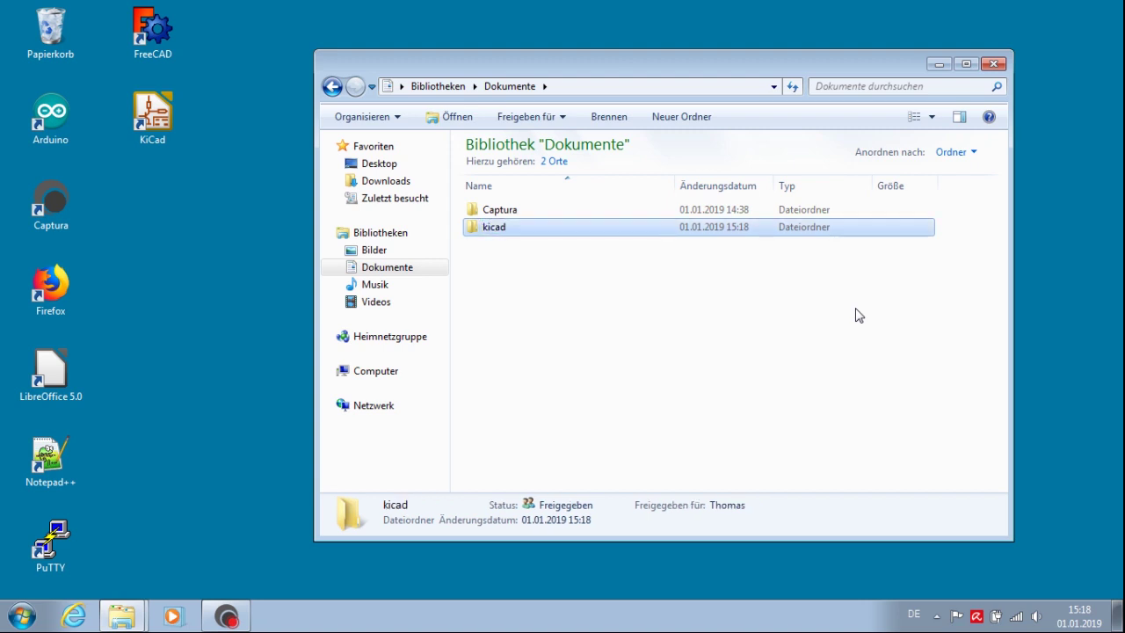
- Open the kicad folder and create a subfolder named datasheet in it
{"action": "key", "text": "Return"}
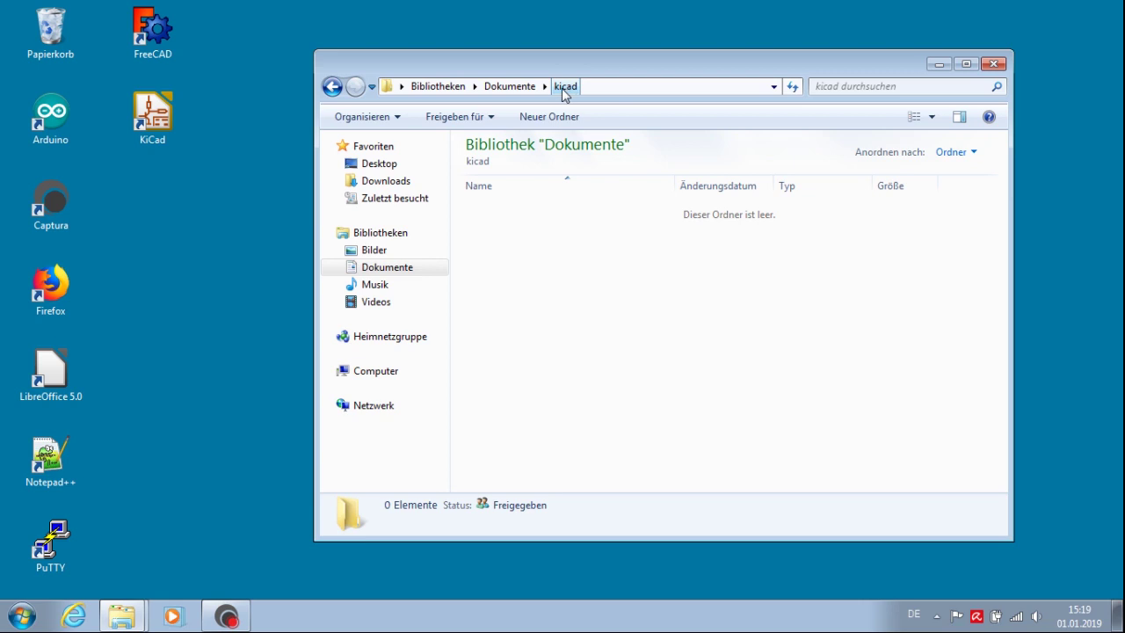
{"action": "right_click", "coordinate": [530, 256]}
{"action": "mouse_move", "coordinate": [712, 452]}
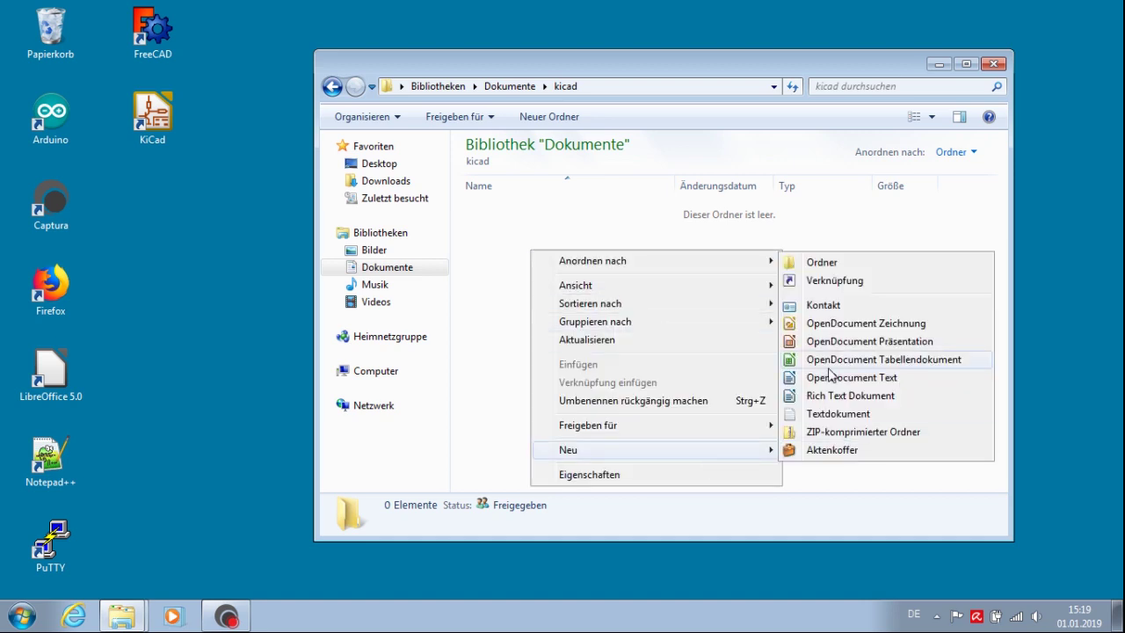
{"action": "left_click", "coordinate": [835, 264]}
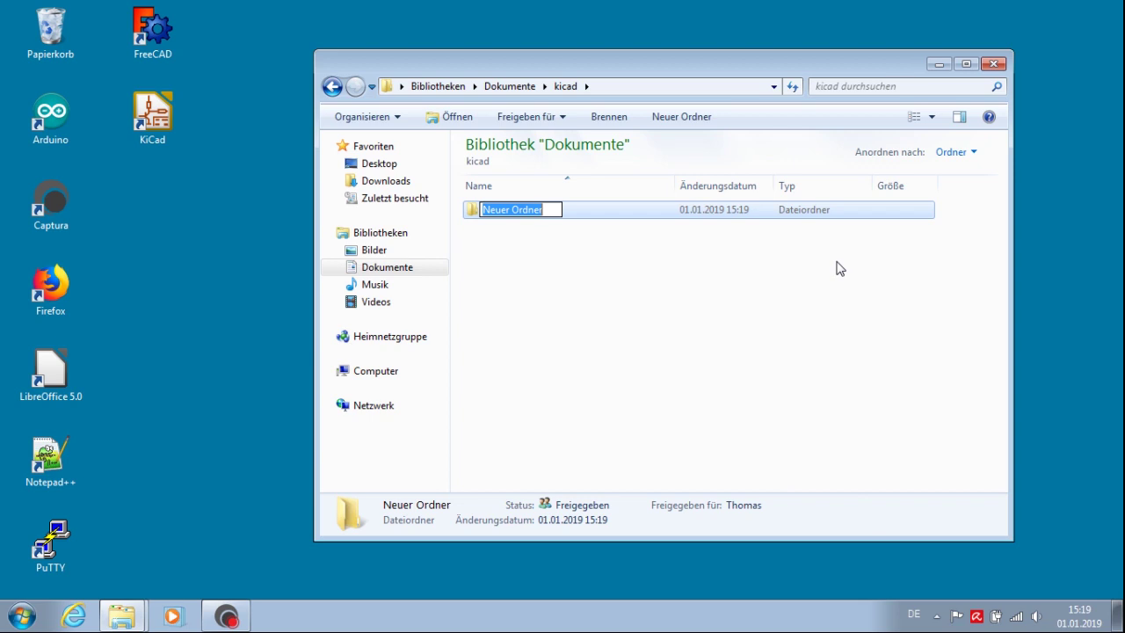
{"action": "type", "text": "datasheet"}
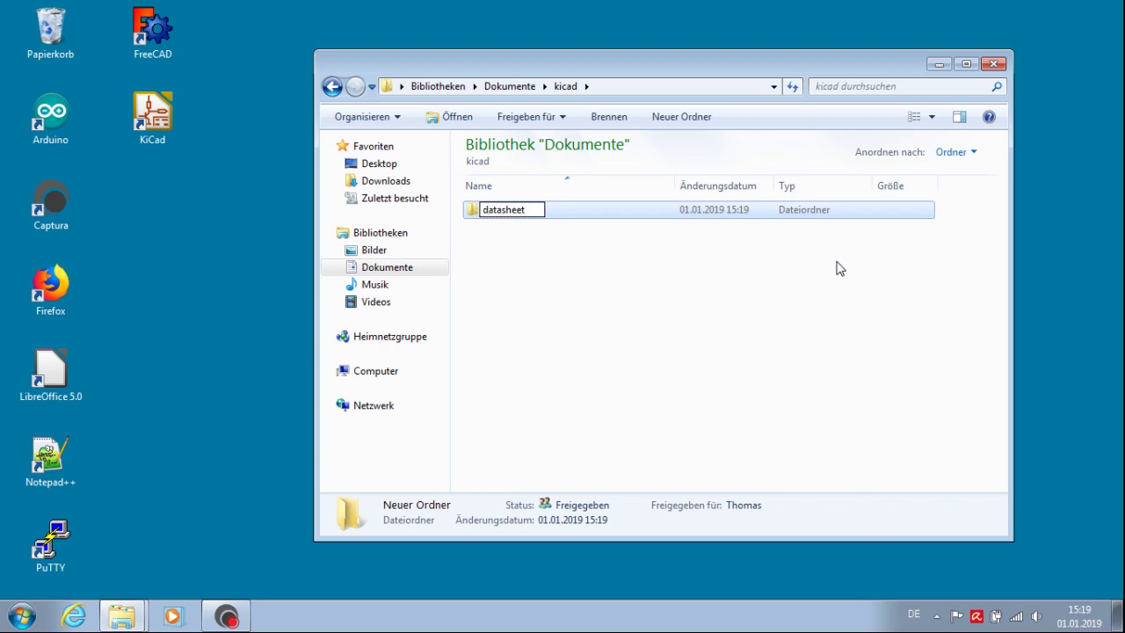
{"action": "key", "text": "Return"}
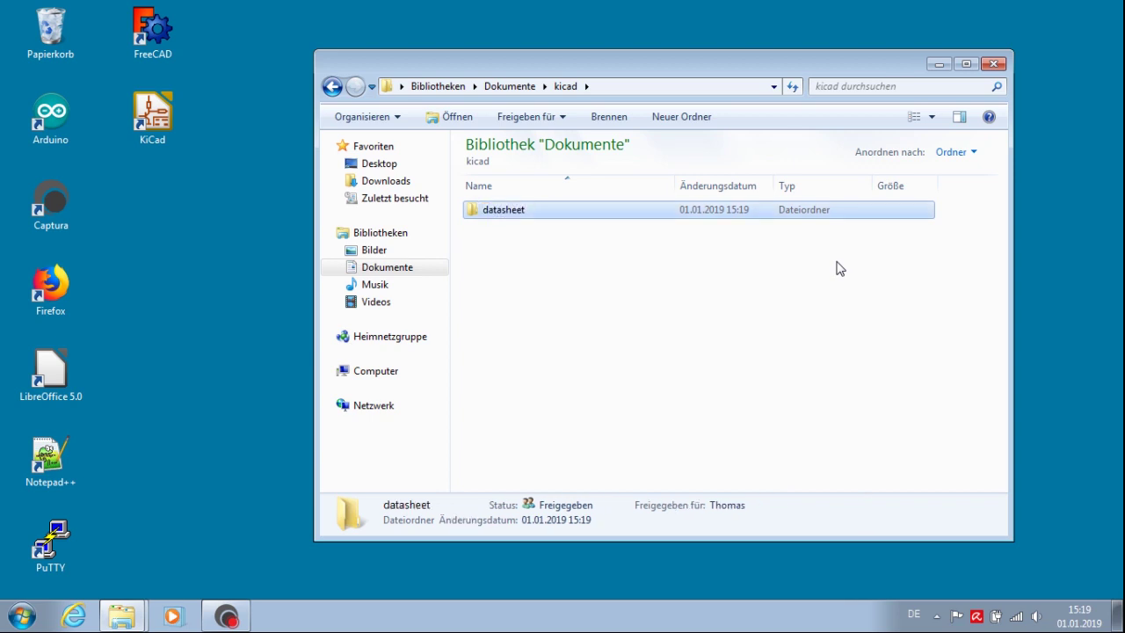
- Create a subfolder named gerber in the kicad folder
{"action": "left_click", "coordinate": [532, 239]}
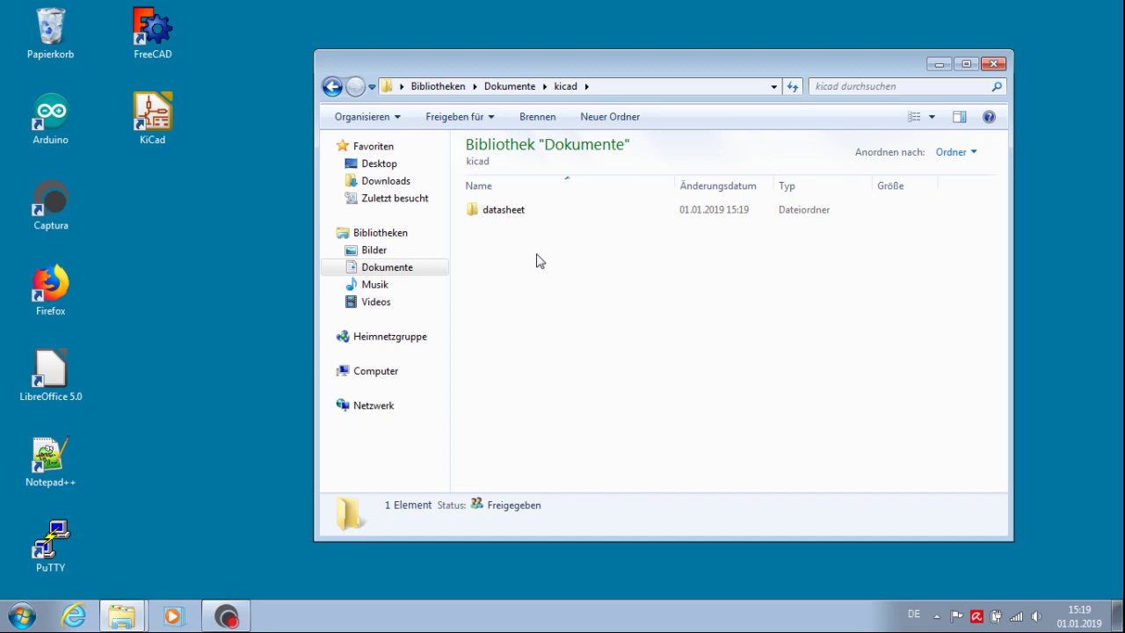
{"action": "right_click", "coordinate": [536, 255]}
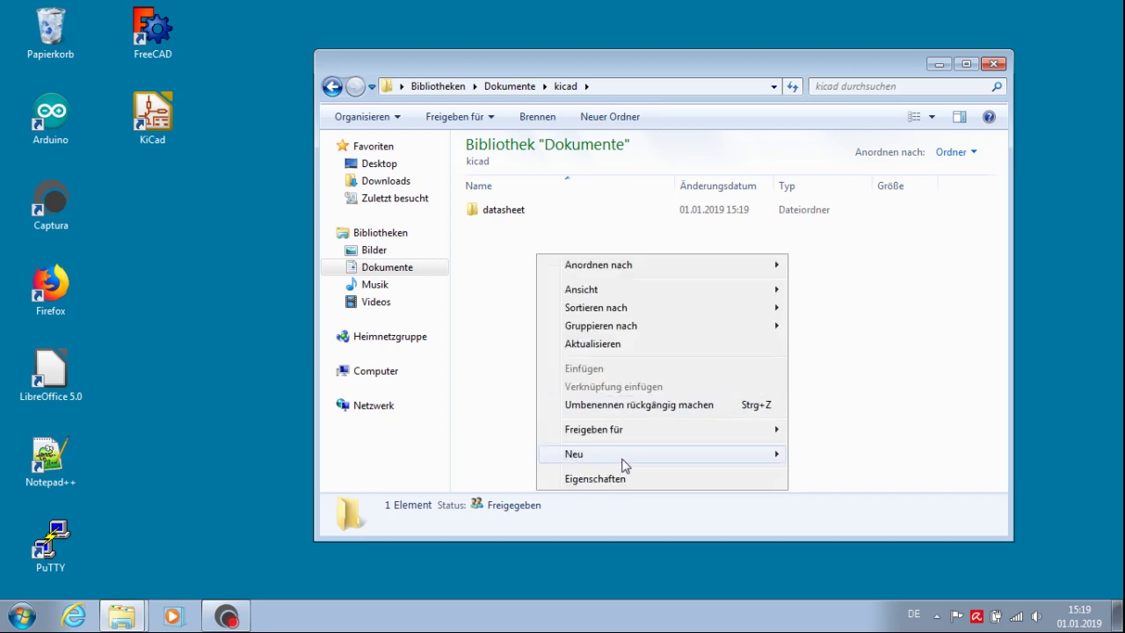
{"action": "mouse_move", "coordinate": [623, 464]}
{"action": "left_click", "coordinate": [840, 269]}
{"action": "type", "text": "gerber"}
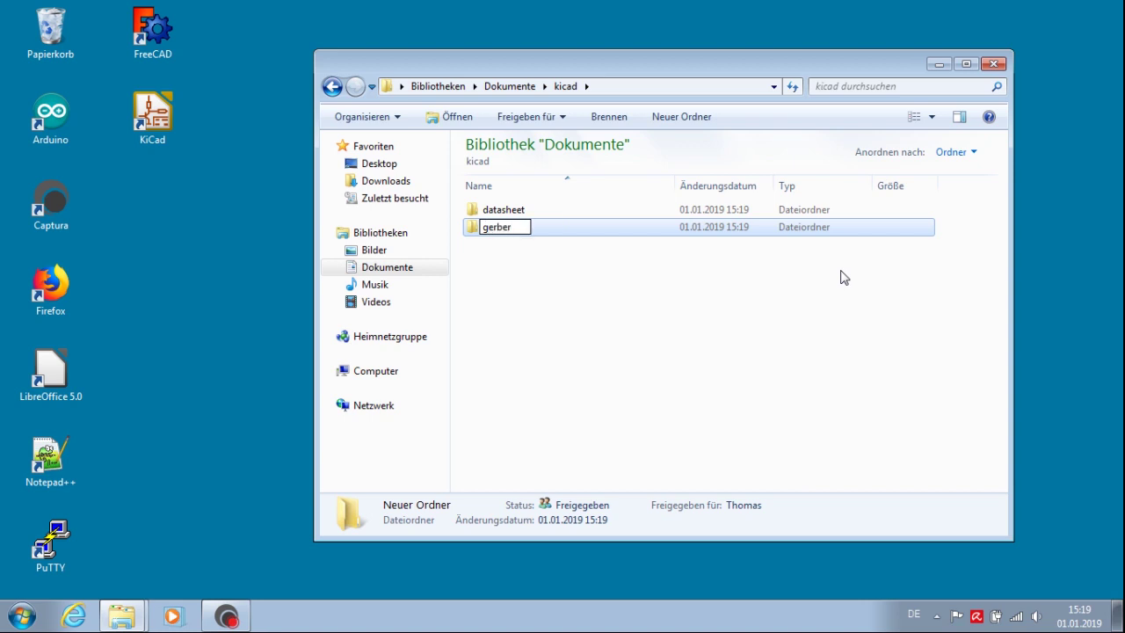
{"action": "key", "text": "Return"}
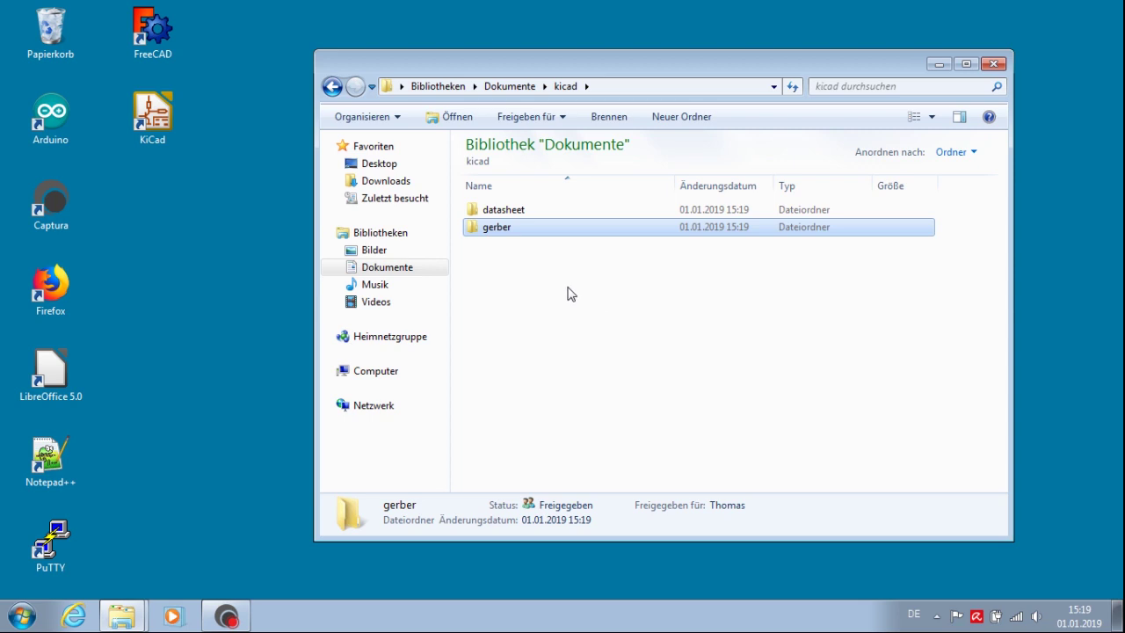
- Create a subfolder named lib in the kicad folder
{"action": "left_click", "coordinate": [499, 285]}
{"action": "right_click", "coordinate": [499, 286]}
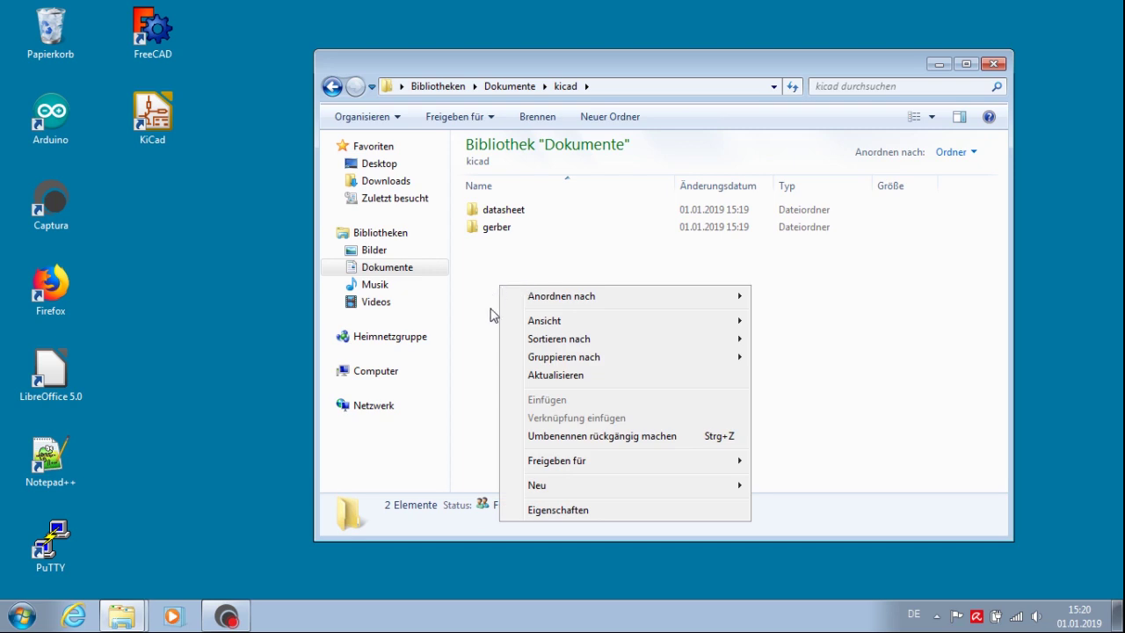
{"action": "left_click", "coordinate": [579, 496]}
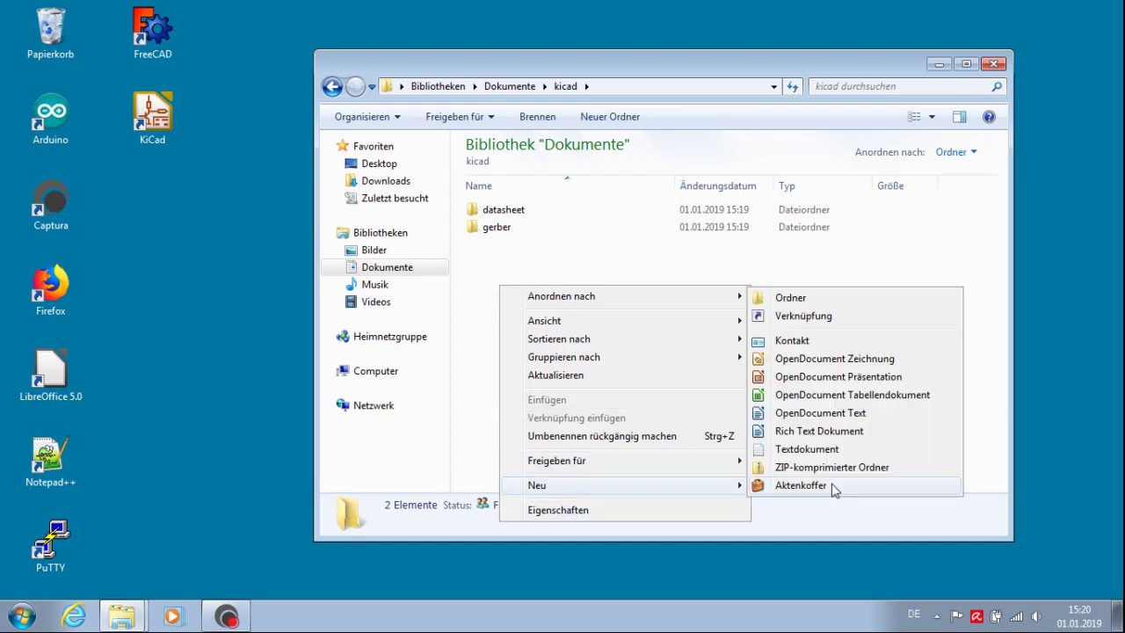
{"action": "left_click", "coordinate": [818, 298]}
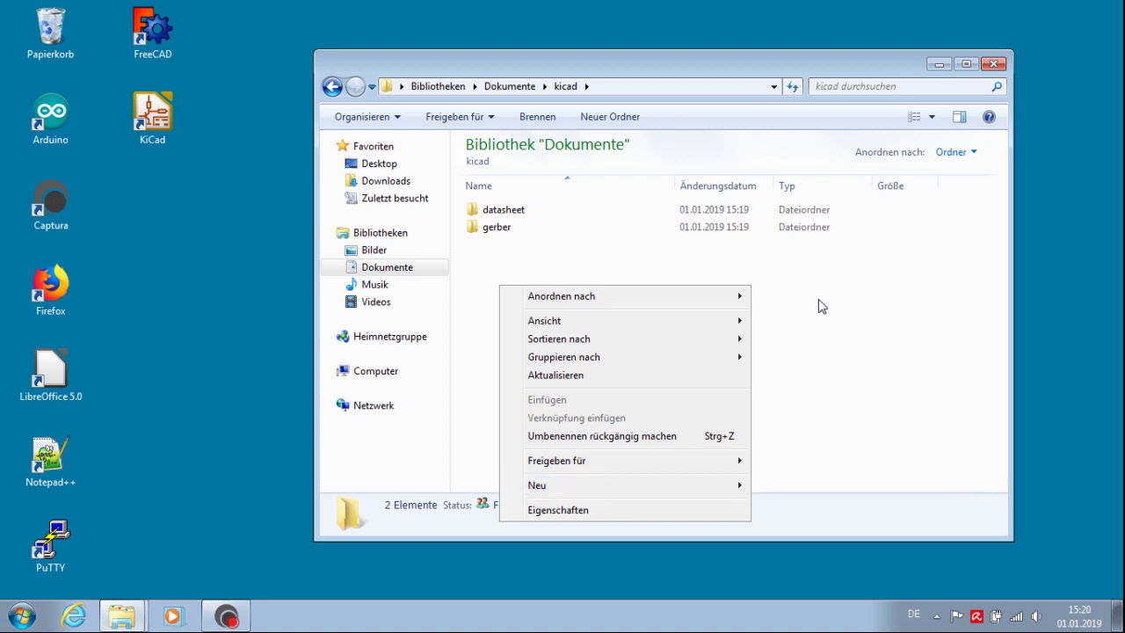
{"action": "type", "text": "lib"}
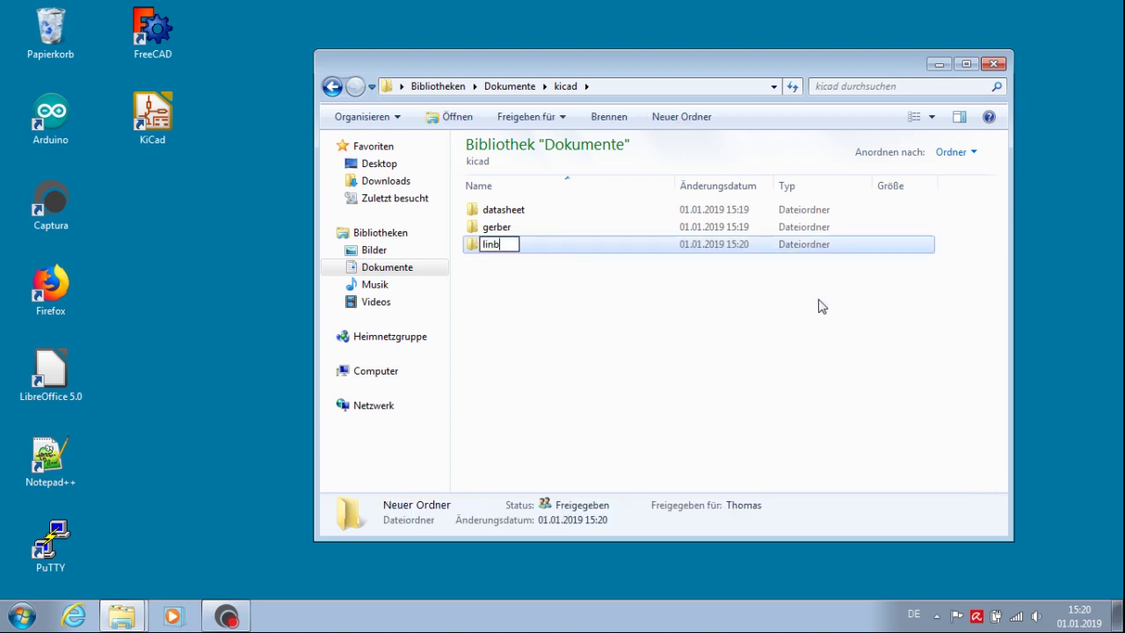
{"action": "key", "text": "Return"}
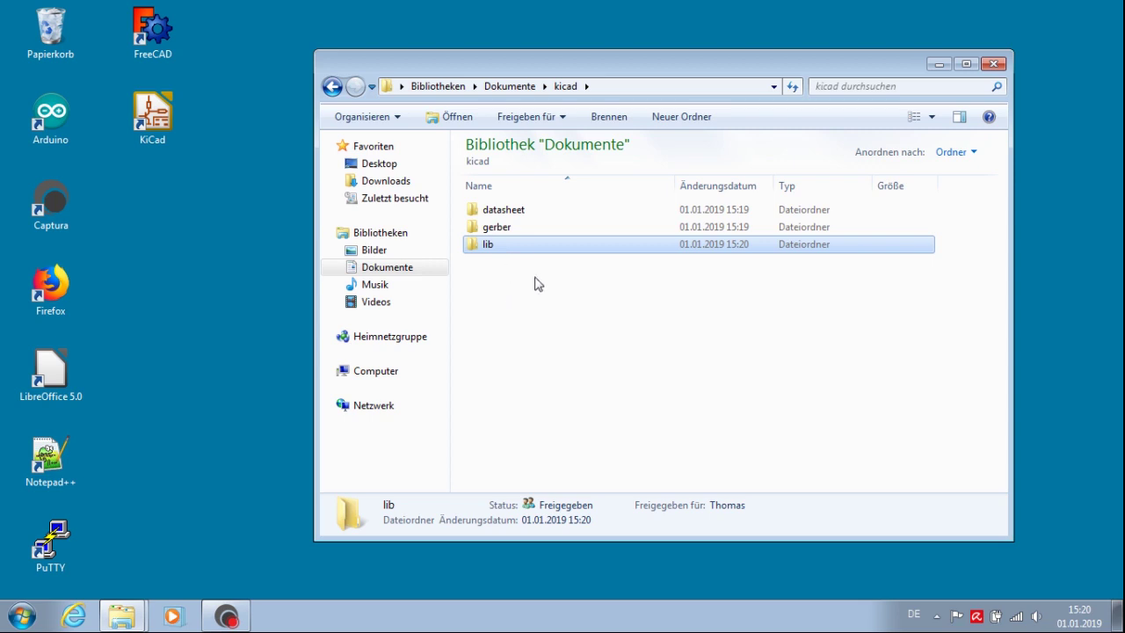
- Create a subfolder named template in the kicad folder
{"action": "left_click", "coordinate": [505, 296]}
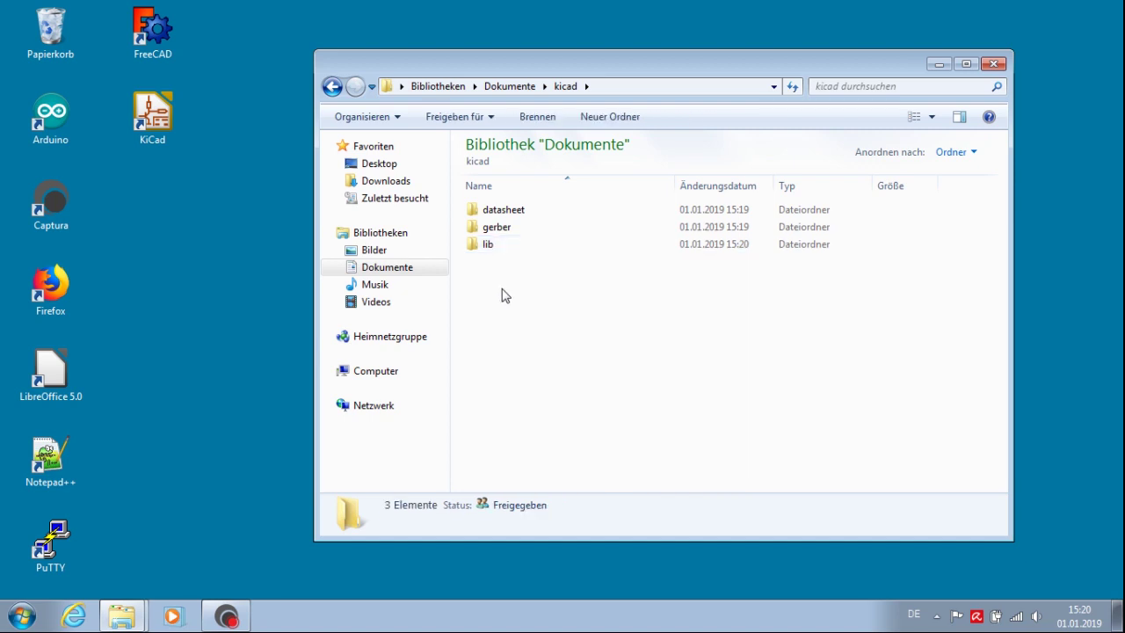
{"action": "right_click", "coordinate": [503, 289]}
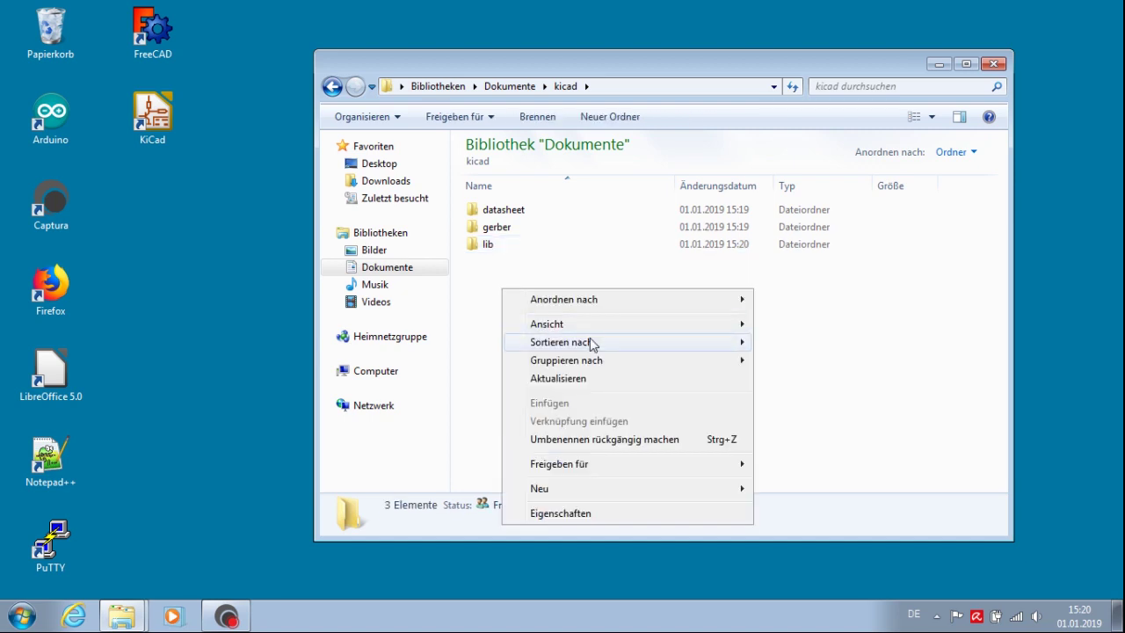
{"action": "mouse_move", "coordinate": [677, 490]}
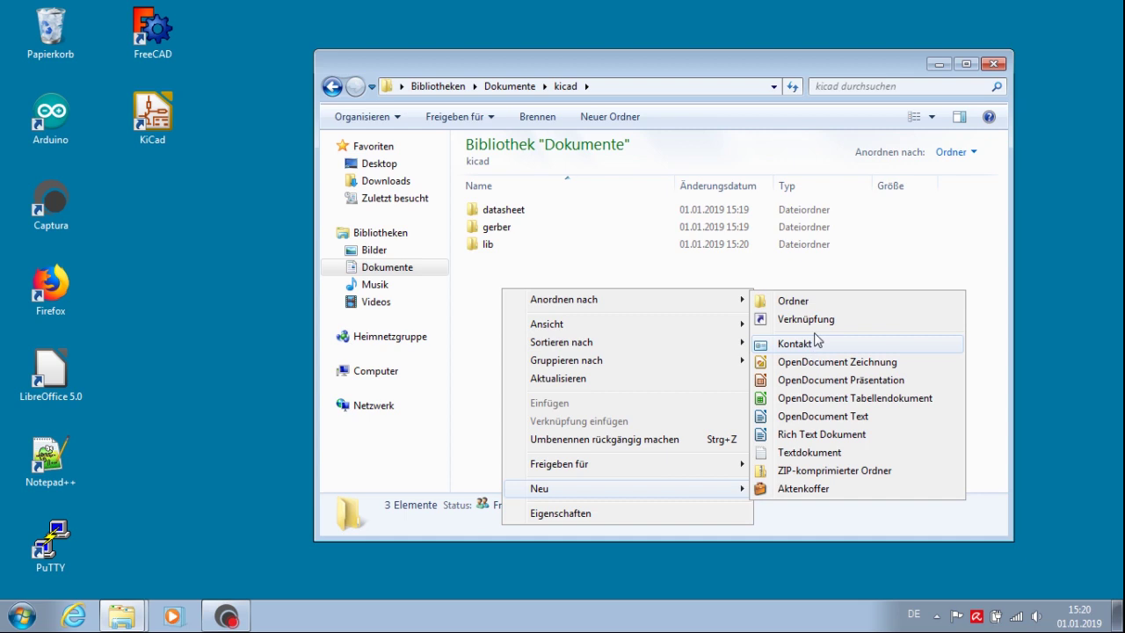
{"action": "left_click", "coordinate": [790, 300]}
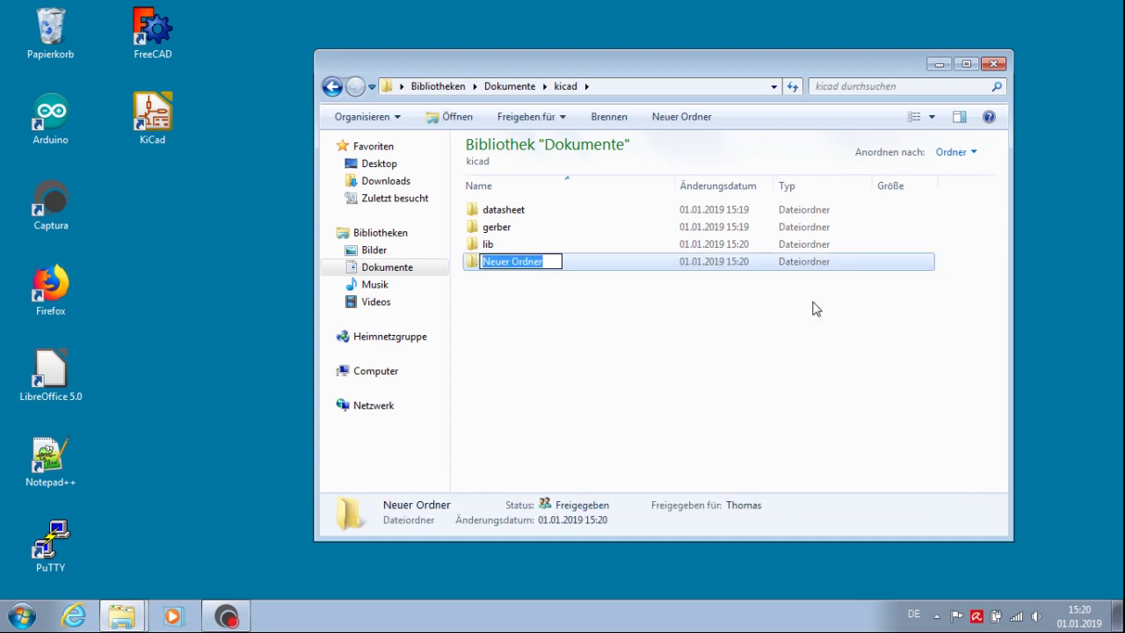
{"action": "type", "text": "tem"}
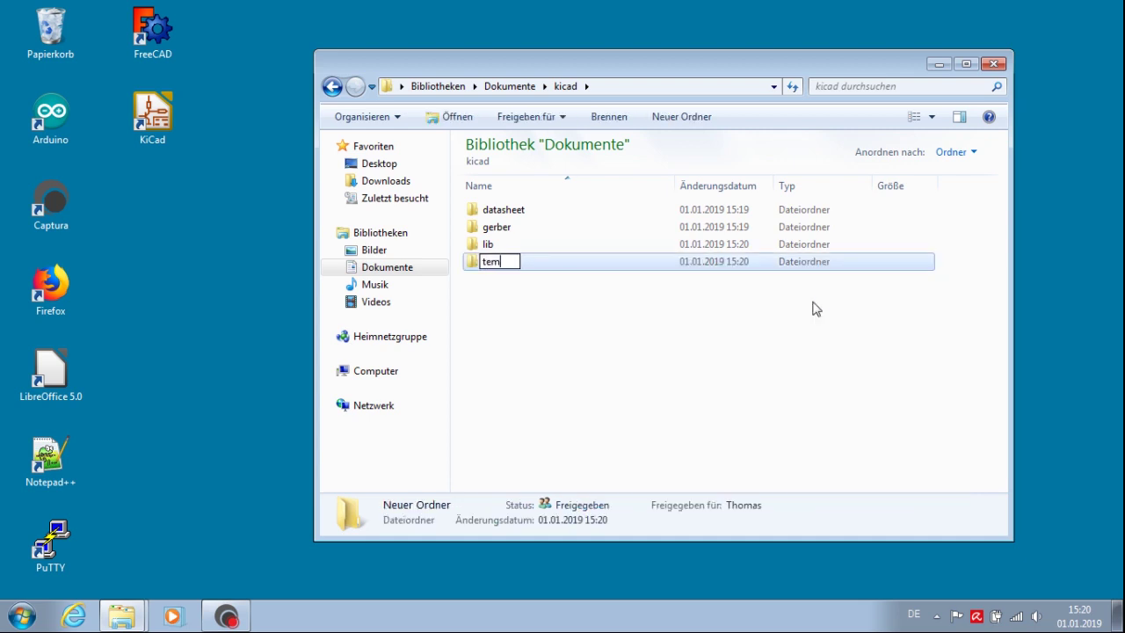
{"action": "type", "text": "plate"}
{"action": "key", "text": "Return"}
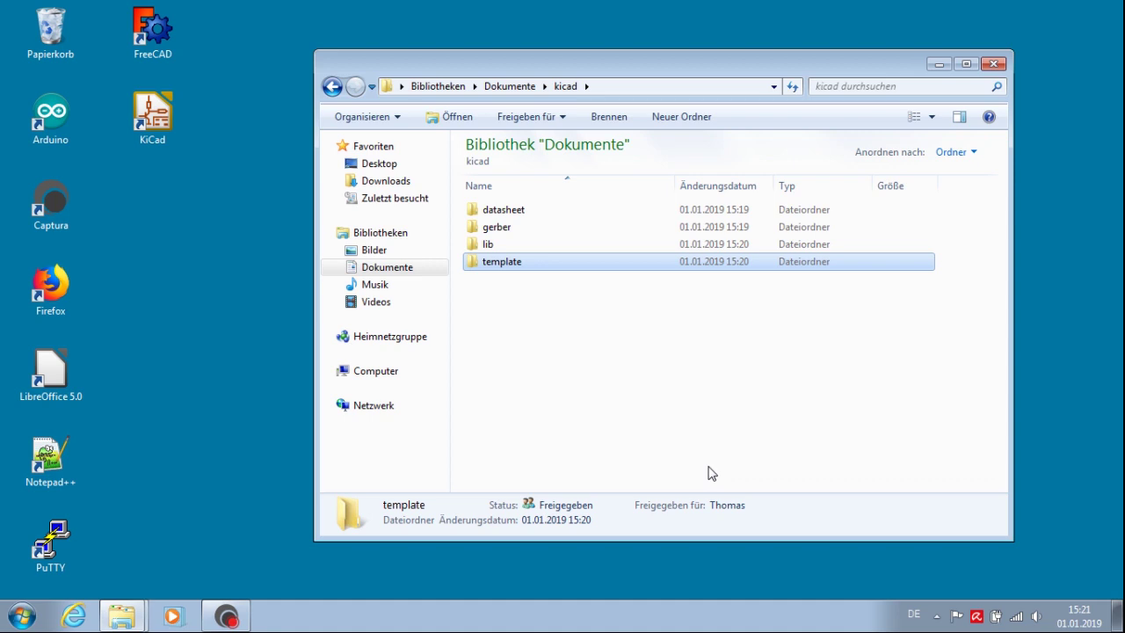
{"action": "left_click", "coordinate": [647, 426]}
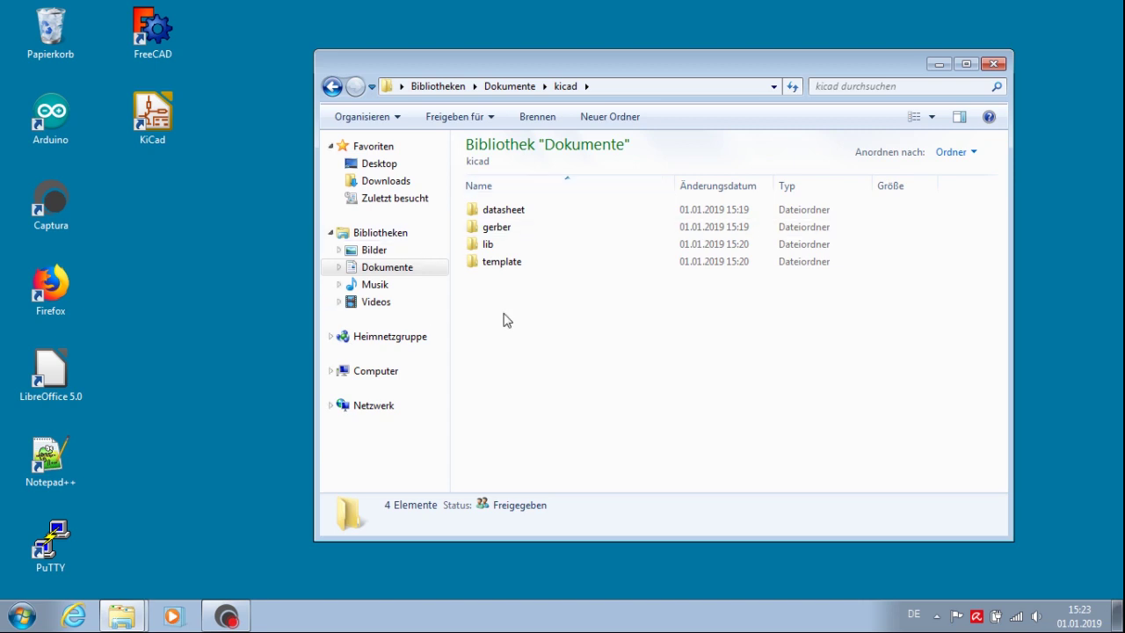
- Create a new Windows library named KiCad alongside the existing libraries
{"action": "left_click", "coordinate": [387, 233]}
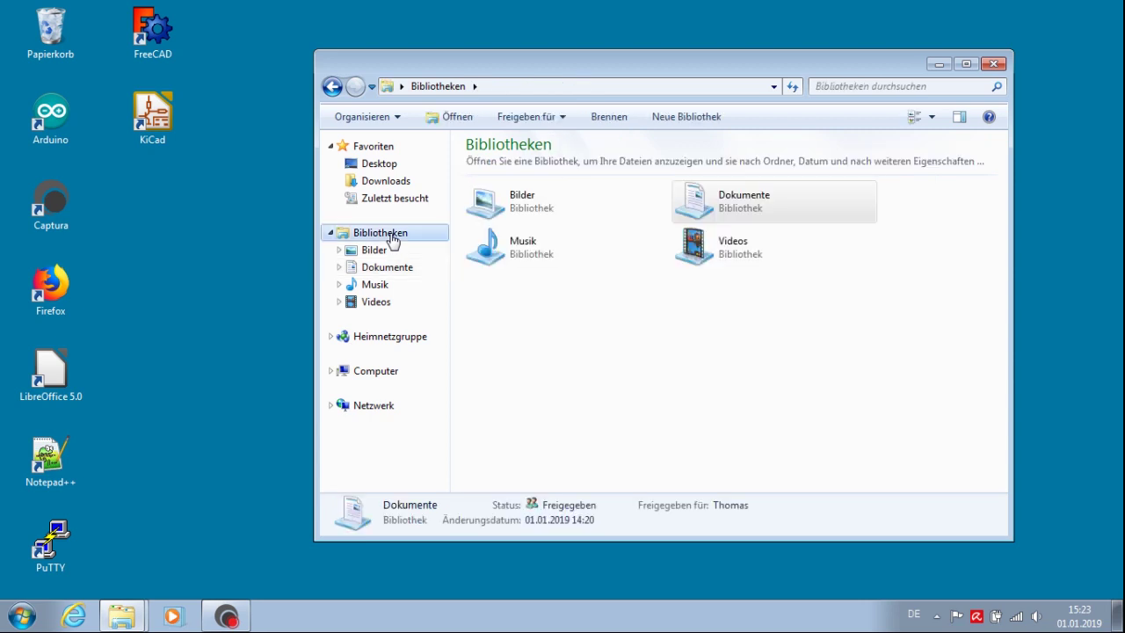
{"action": "right_click", "coordinate": [636, 343]}
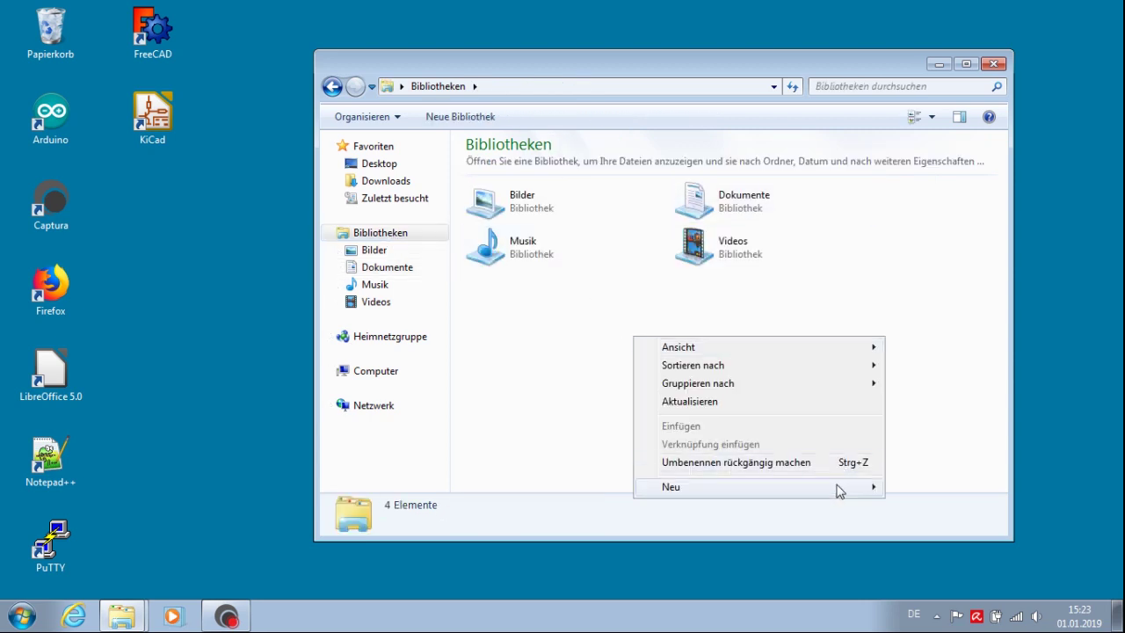
{"action": "mouse_move", "coordinate": [839, 490]}
{"action": "left_click", "coordinate": [931, 487]}
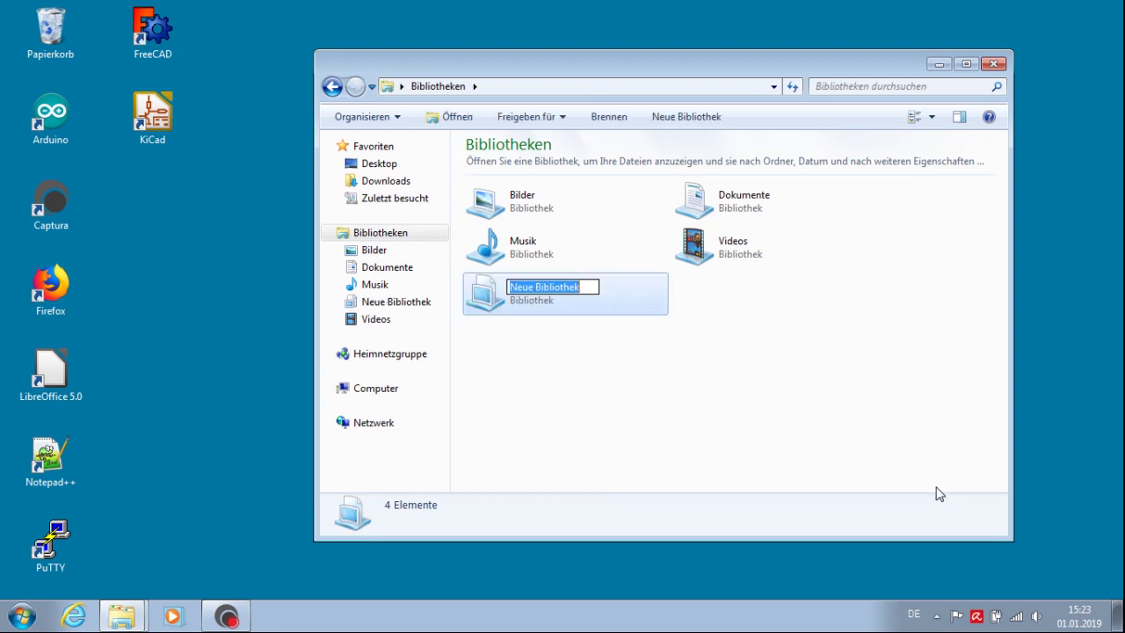
{"action": "type", "text": "K"}
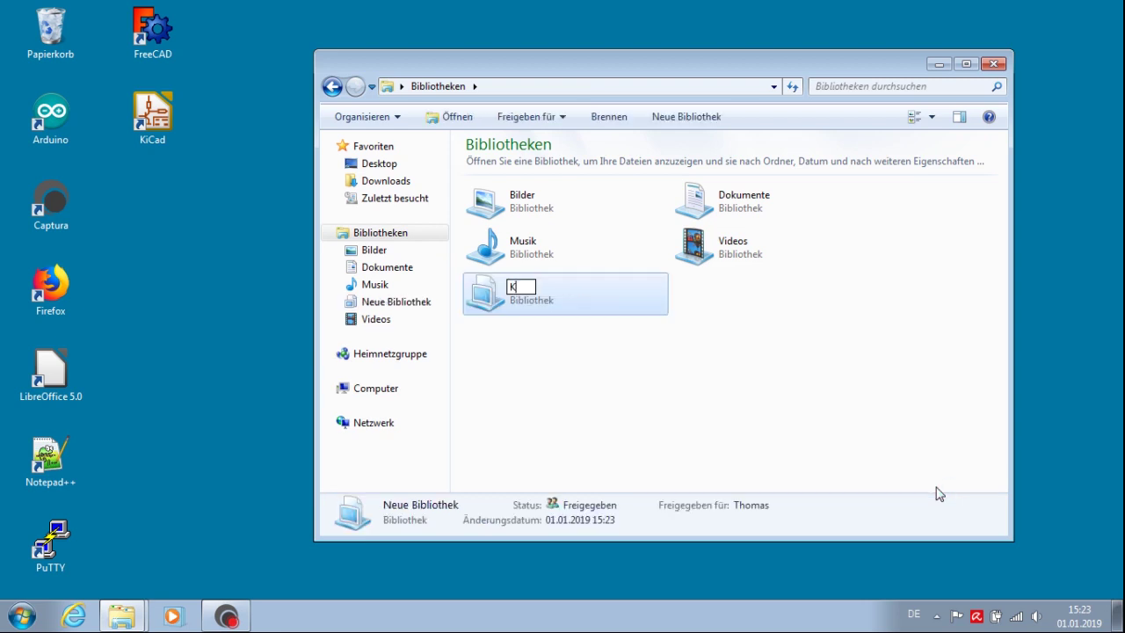
{"action": "type", "text": "iCad"}
{"action": "key", "text": "Return"}
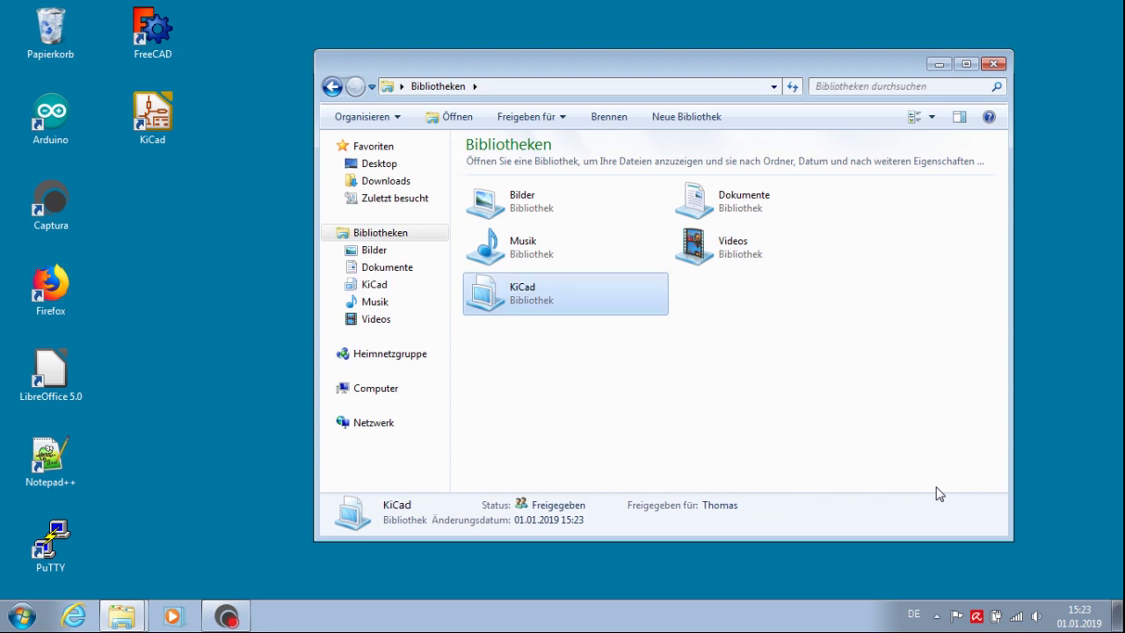
- Open the KiCad library and include the kicad folder from Eigene Dokumente in it
{"action": "double_click", "coordinate": [549, 307]}
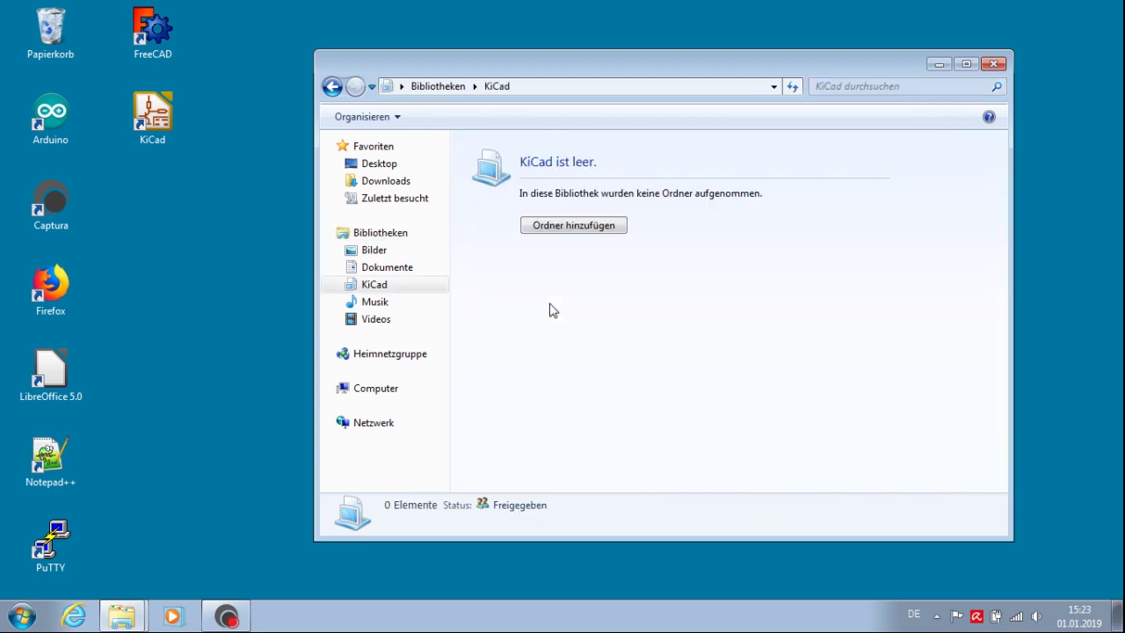
{"action": "left_click", "coordinate": [571, 226]}
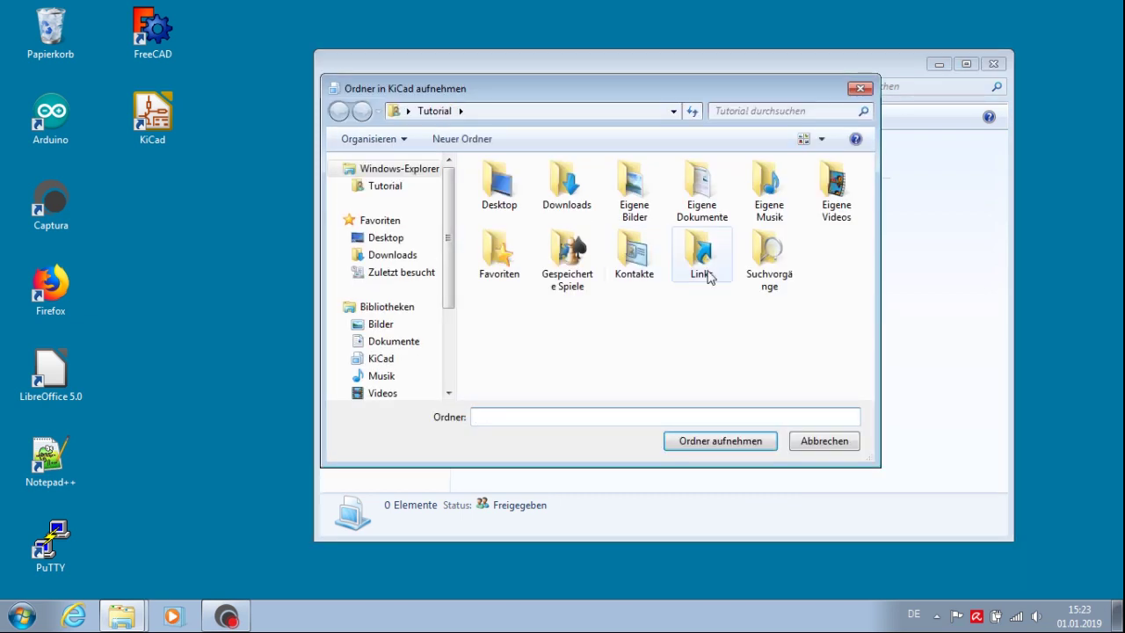
{"action": "double_click", "coordinate": [689, 201]}
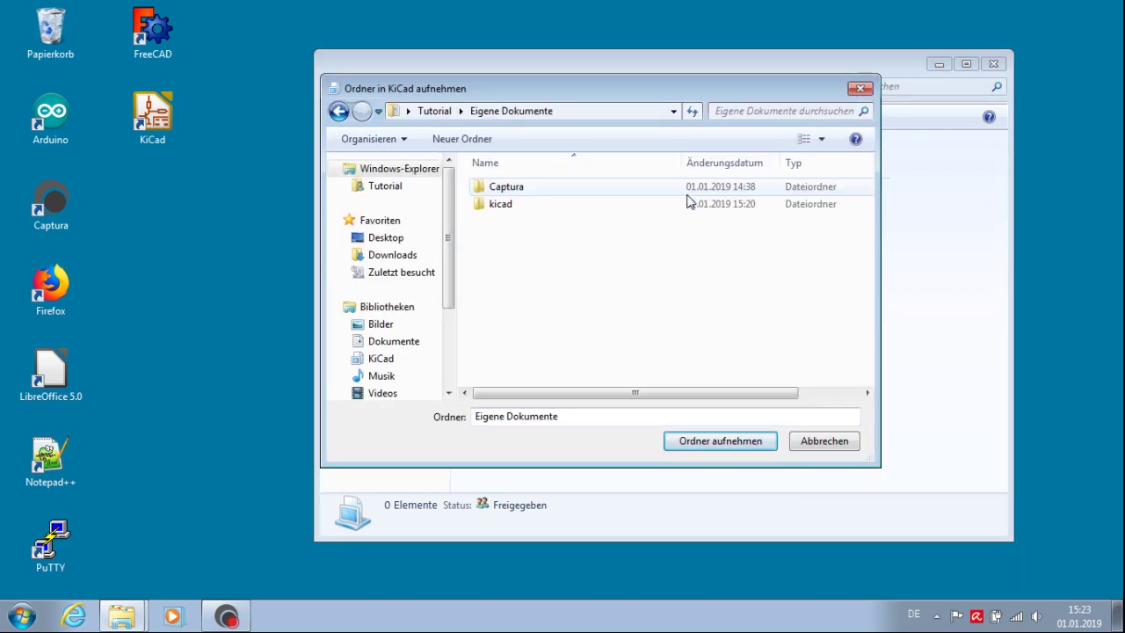
{"action": "double_click", "coordinate": [523, 215]}
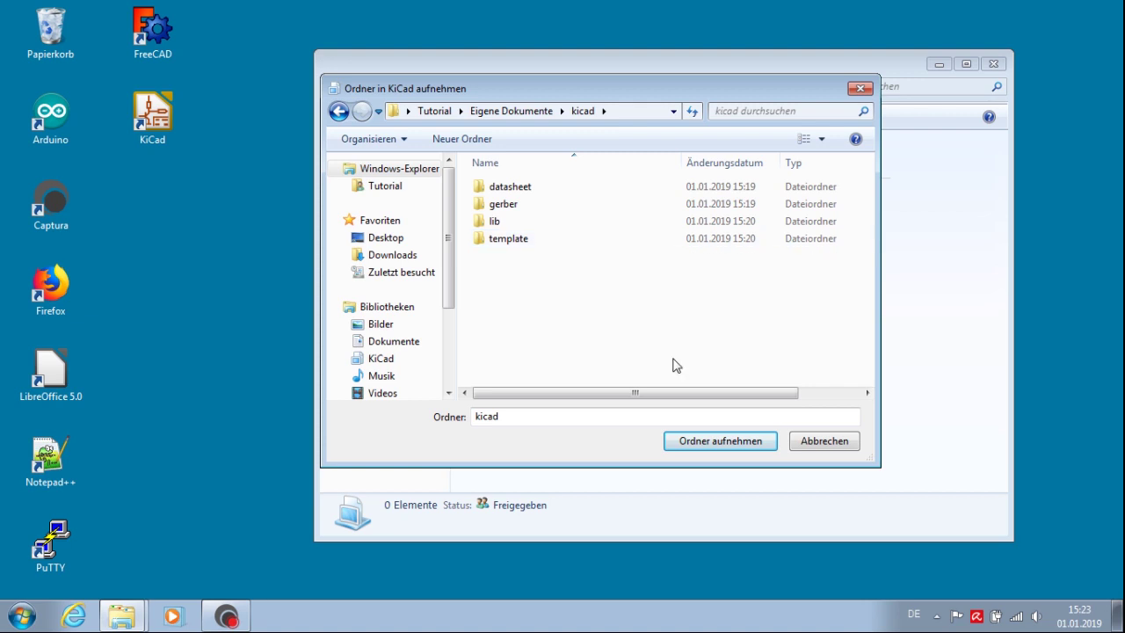
{"action": "left_click", "coordinate": [713, 443]}
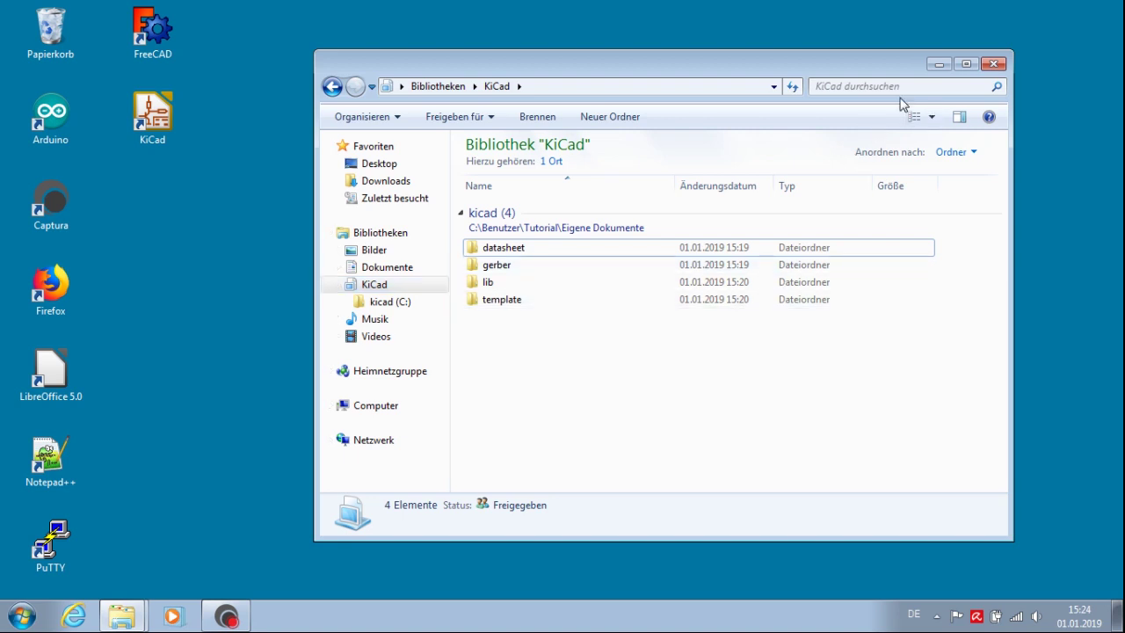
- Minimize the Explorer window, launch KiCad from the desktop and move its window towards the middle of the screen
{"action": "left_click", "coordinate": [938, 65]}
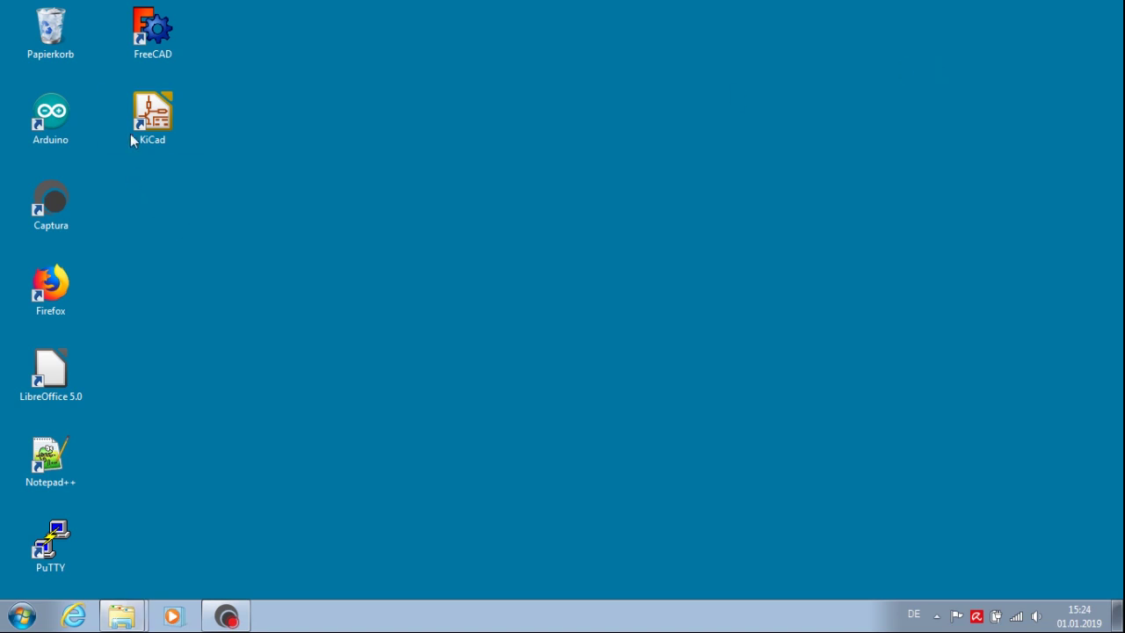
{"action": "double_click", "coordinate": [150, 115]}
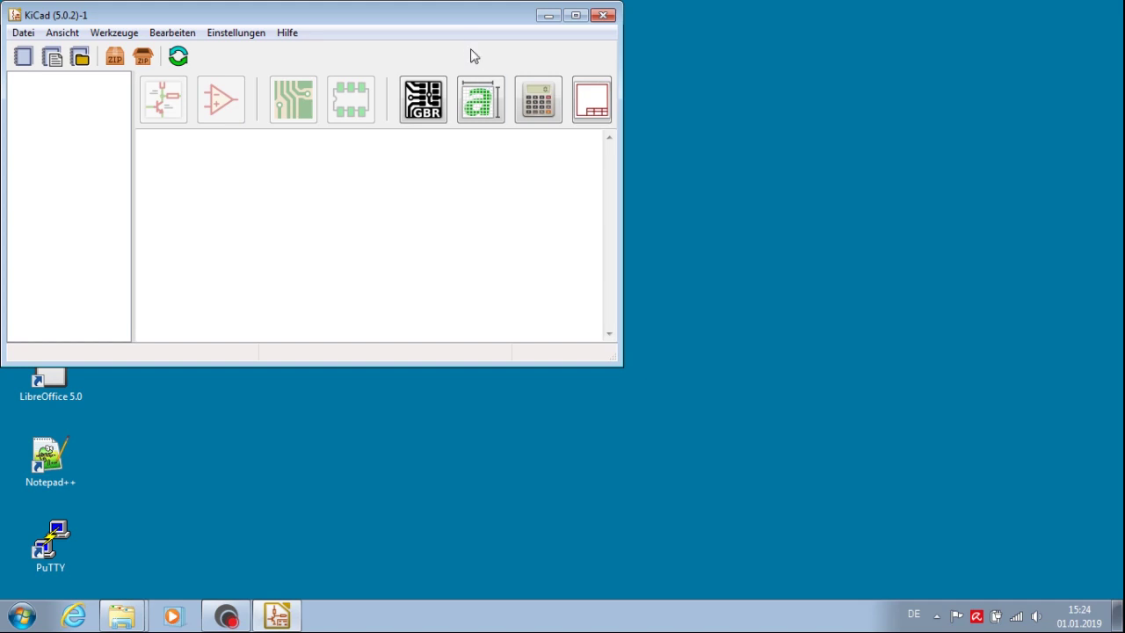
{"action": "left_click_drag", "start_coordinate": [475, 22], "coordinate": [795, 115]}
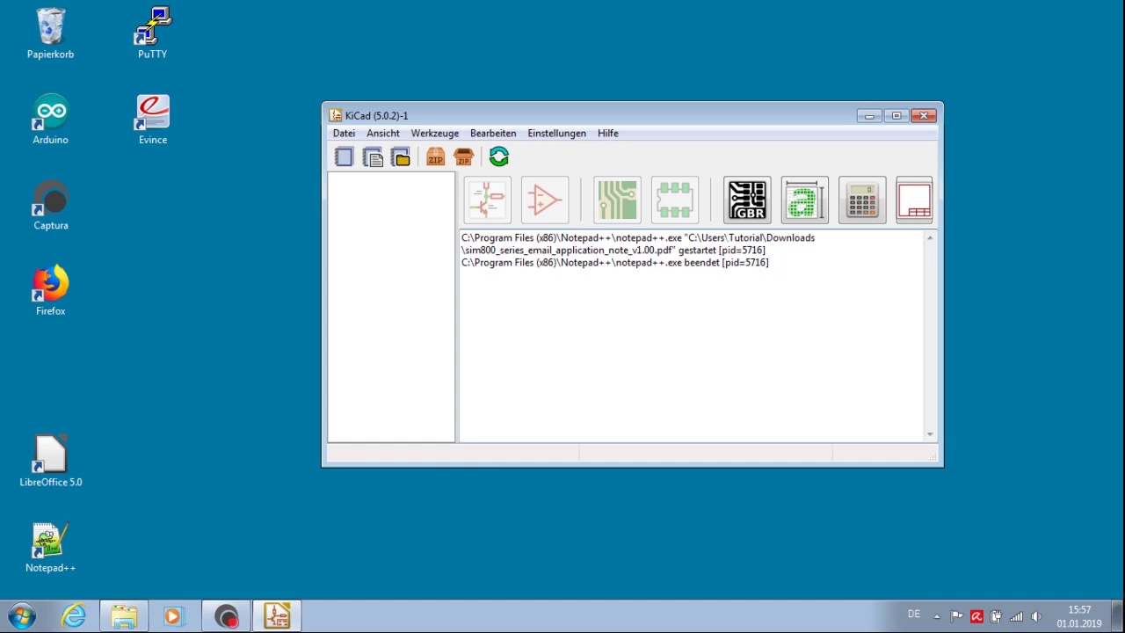
- Open KiCad's path configuration, enlarge the dialog to show all environment variables, and select the KIGITHUB entry
{"action": "left_click", "coordinate": [578, 133]}
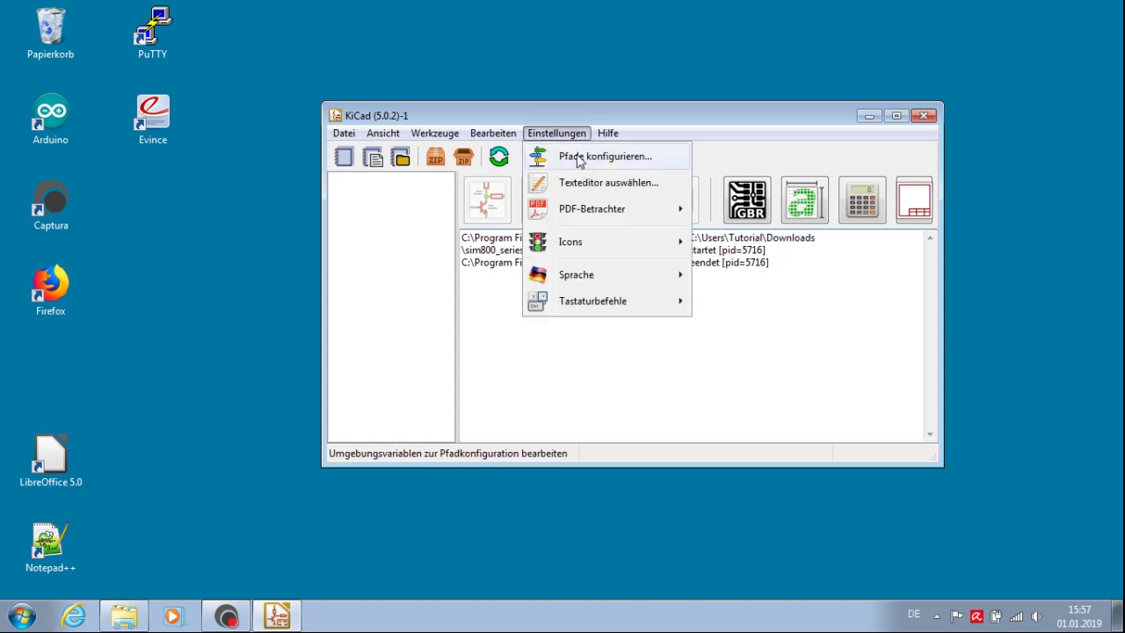
{"action": "left_click", "coordinate": [579, 157]}
{"action": "left_click_drag", "start_coordinate": [693, 201], "coordinate": [658, 127]}
{"action": "left_click_drag", "start_coordinate": [592, 304], "coordinate": [591, 420]}
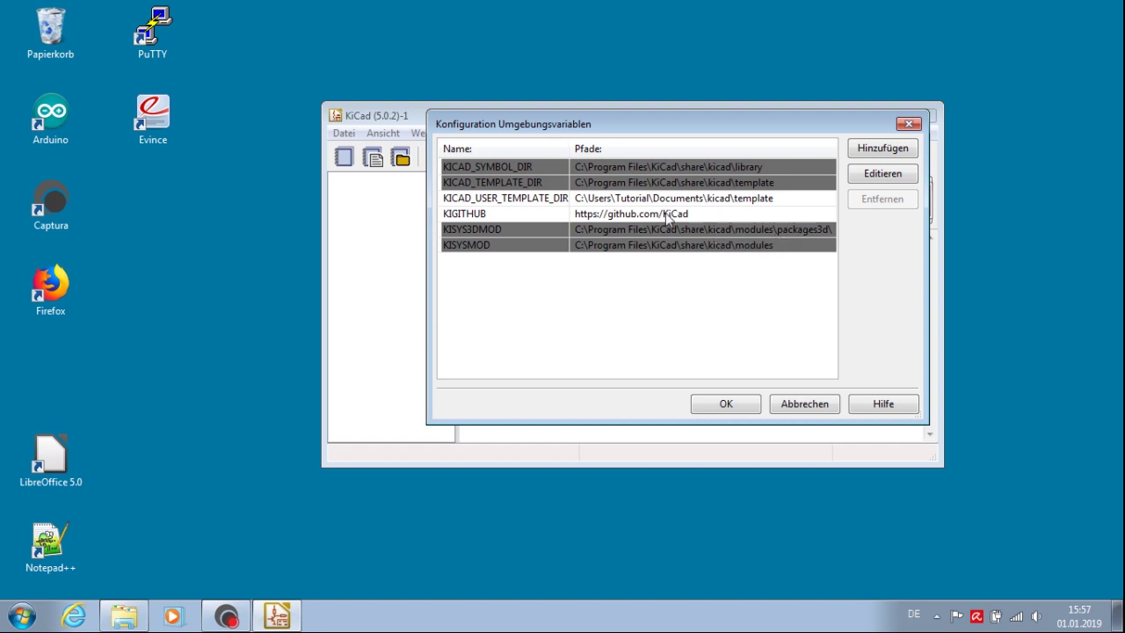
{"action": "left_click", "coordinate": [722, 215]}
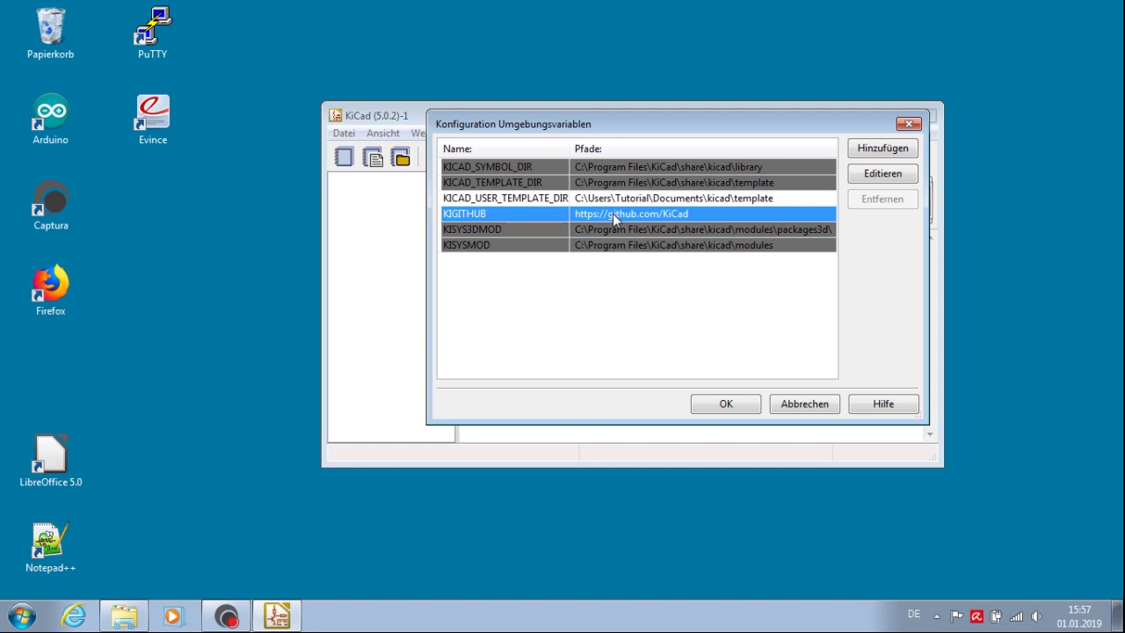
- Set KICAD_USER_TEMPLATE_DIR to the folder C:\Users\Tutorial\Documents\kicad\template by browsing for it, and apply the path configuration
{"action": "left_click", "coordinate": [742, 198]}
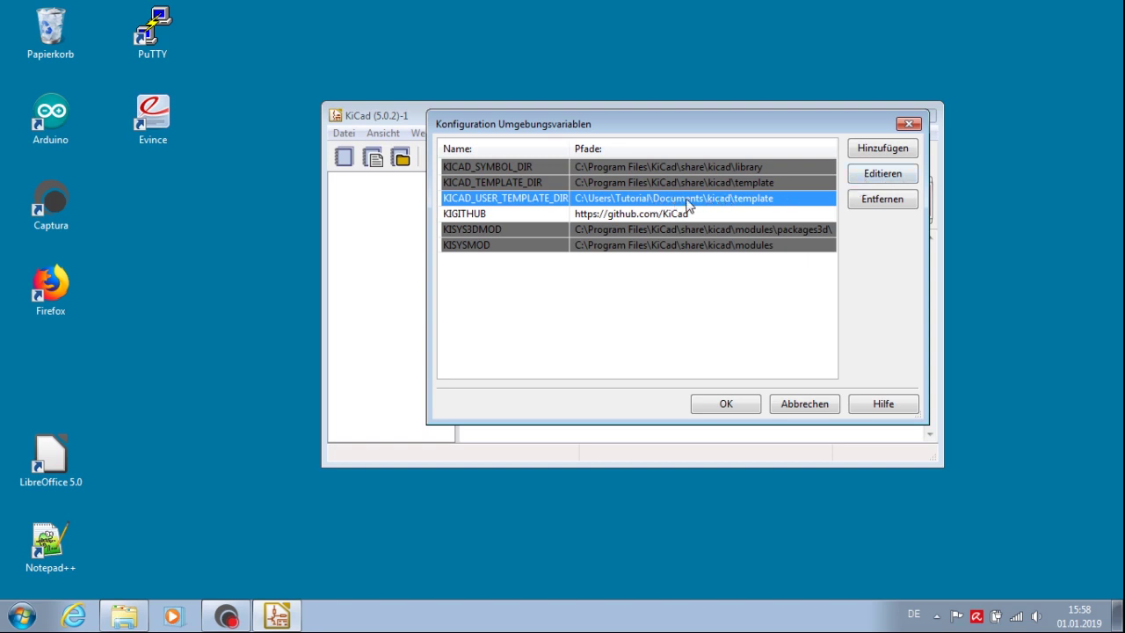
{"action": "left_click", "coordinate": [875, 178]}
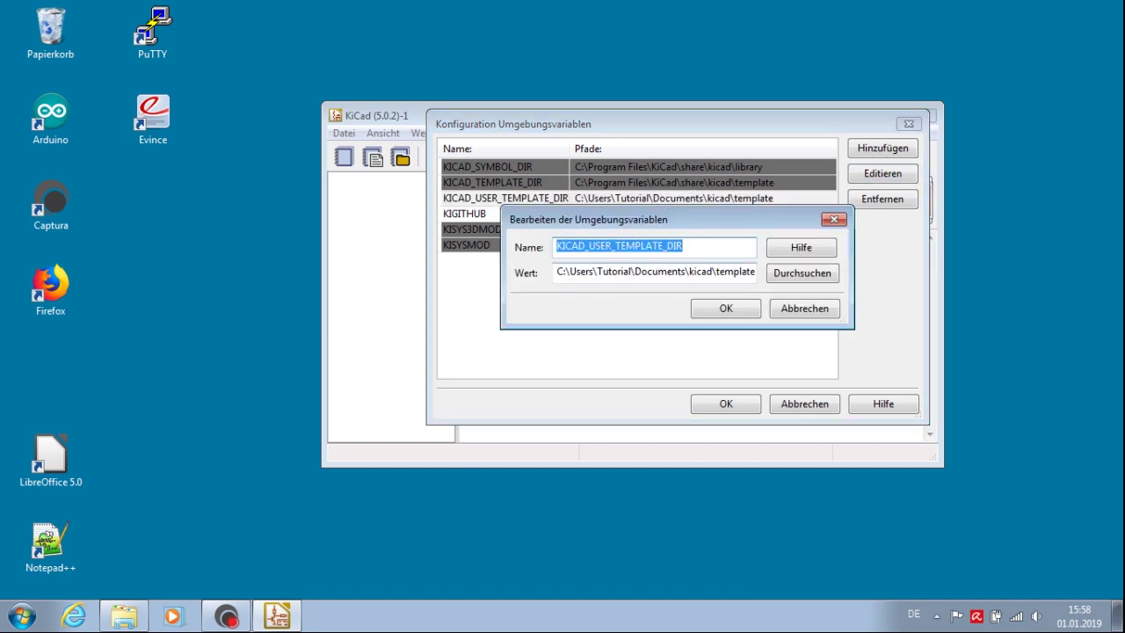
{"action": "left_click", "coordinate": [799, 279]}
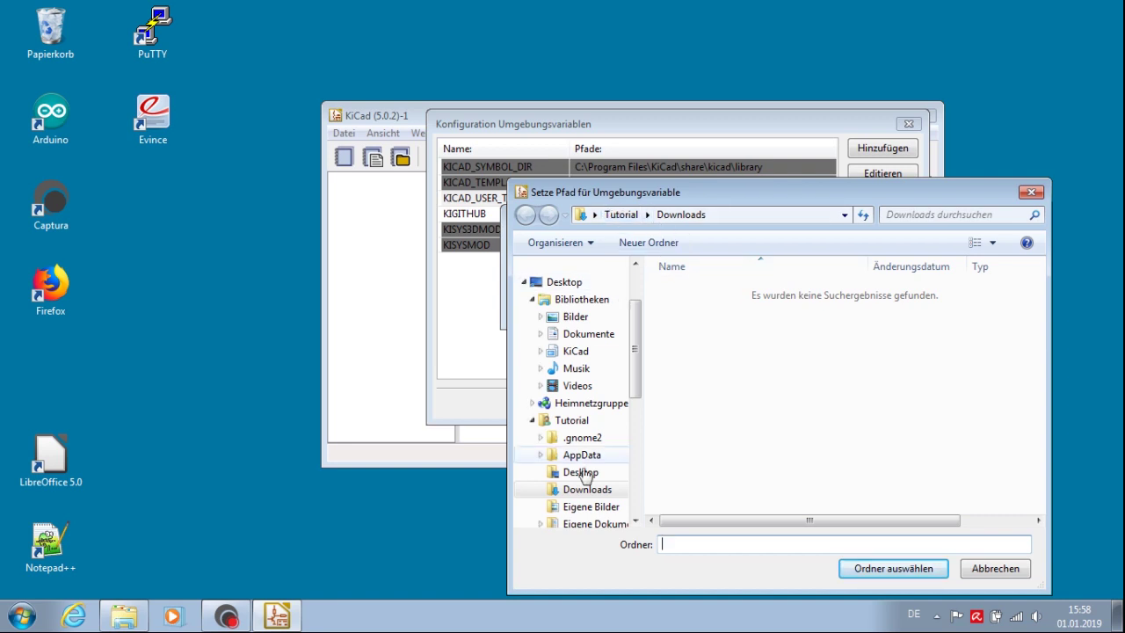
{"action": "left_click", "coordinate": [585, 522]}
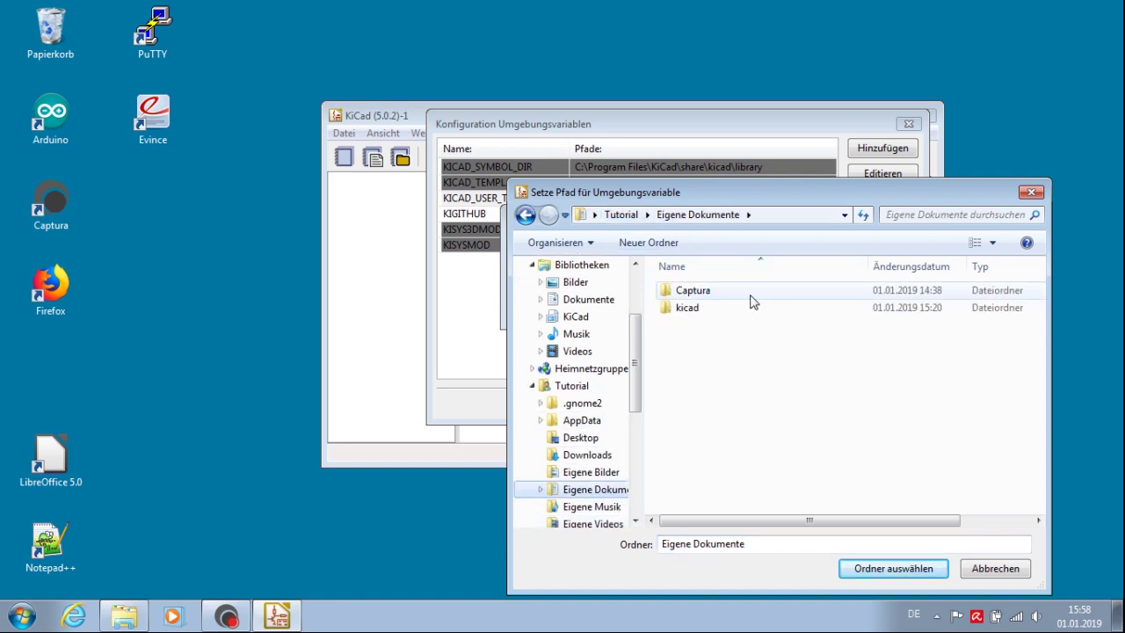
{"action": "double_click", "coordinate": [735, 308]}
{"action": "left_click", "coordinate": [712, 349]}
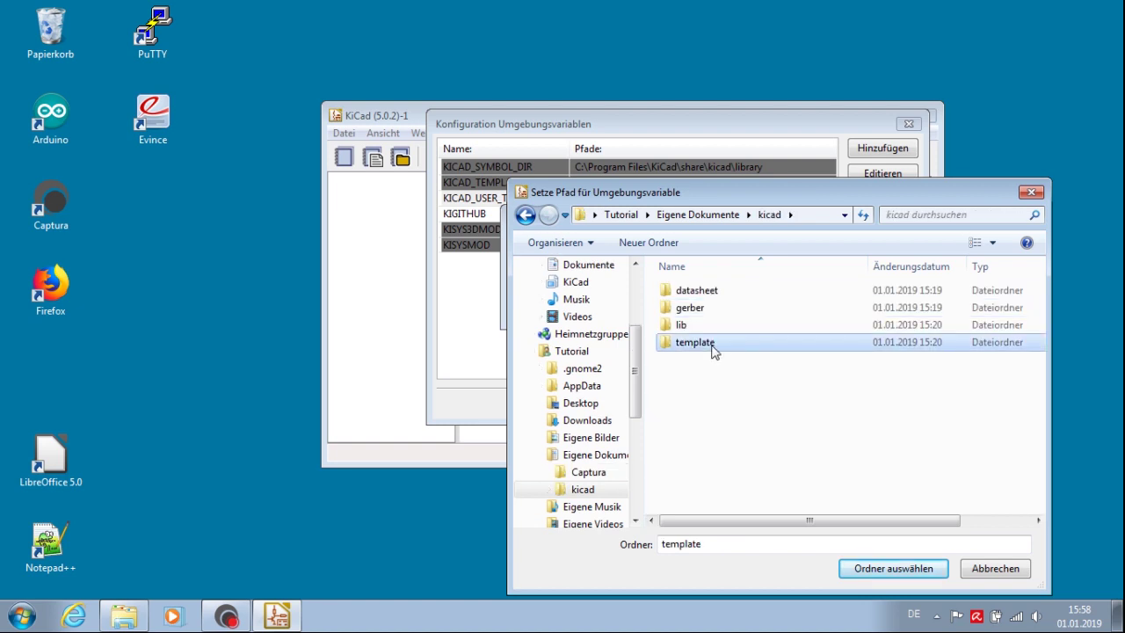
{"action": "double_click", "coordinate": [713, 349]}
{"action": "left_click", "coordinate": [881, 571]}
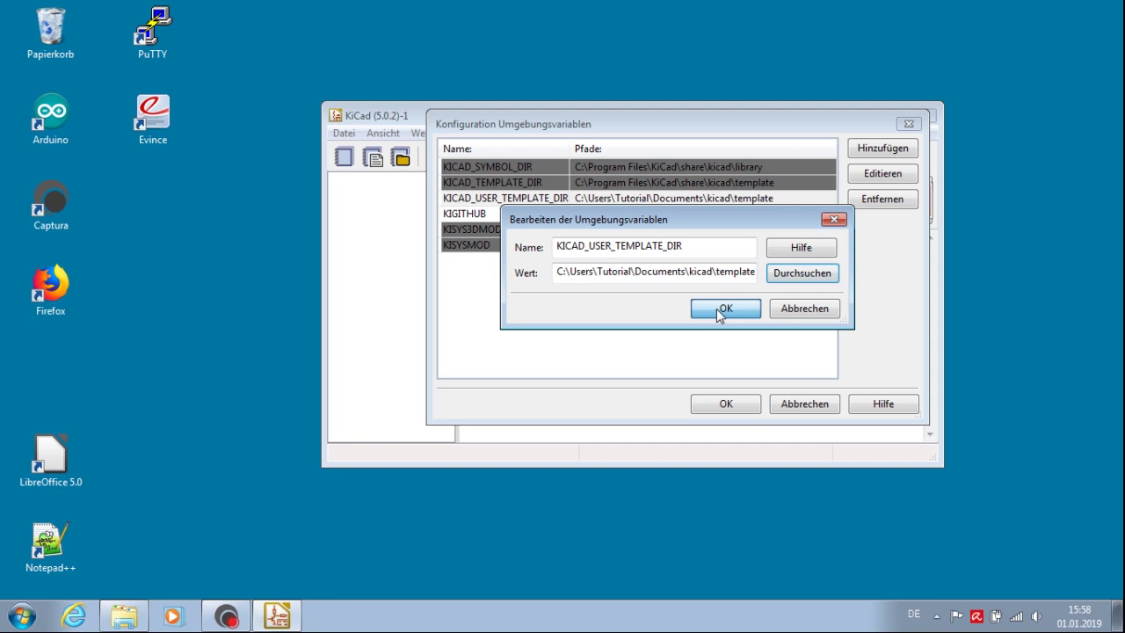
{"action": "left_click", "coordinate": [720, 309]}
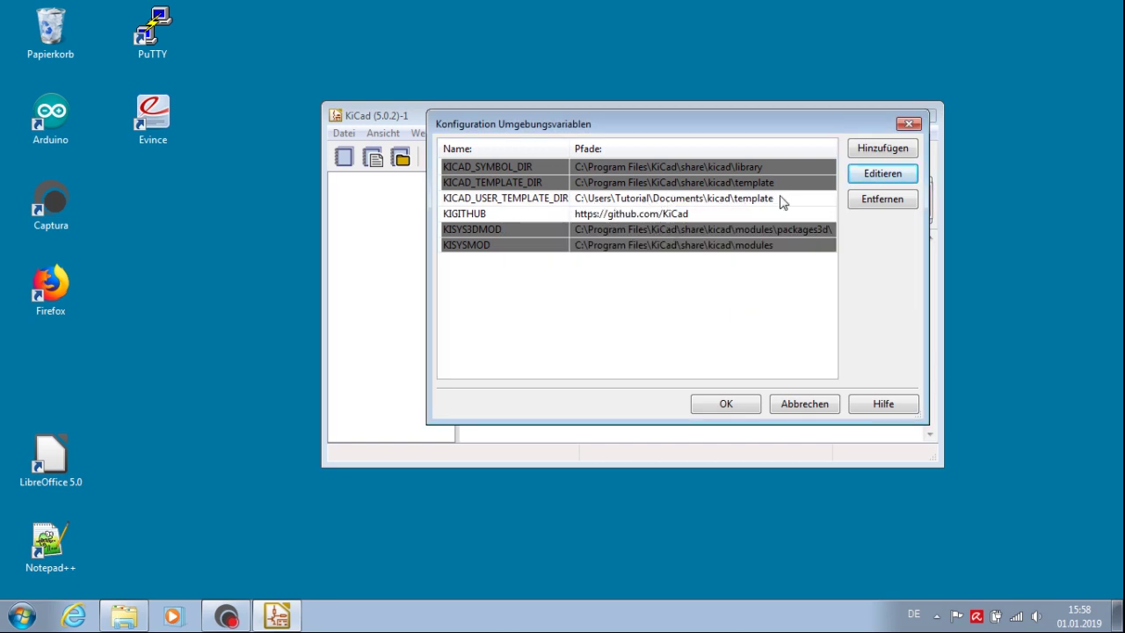
{"action": "left_click", "coordinate": [704, 410]}
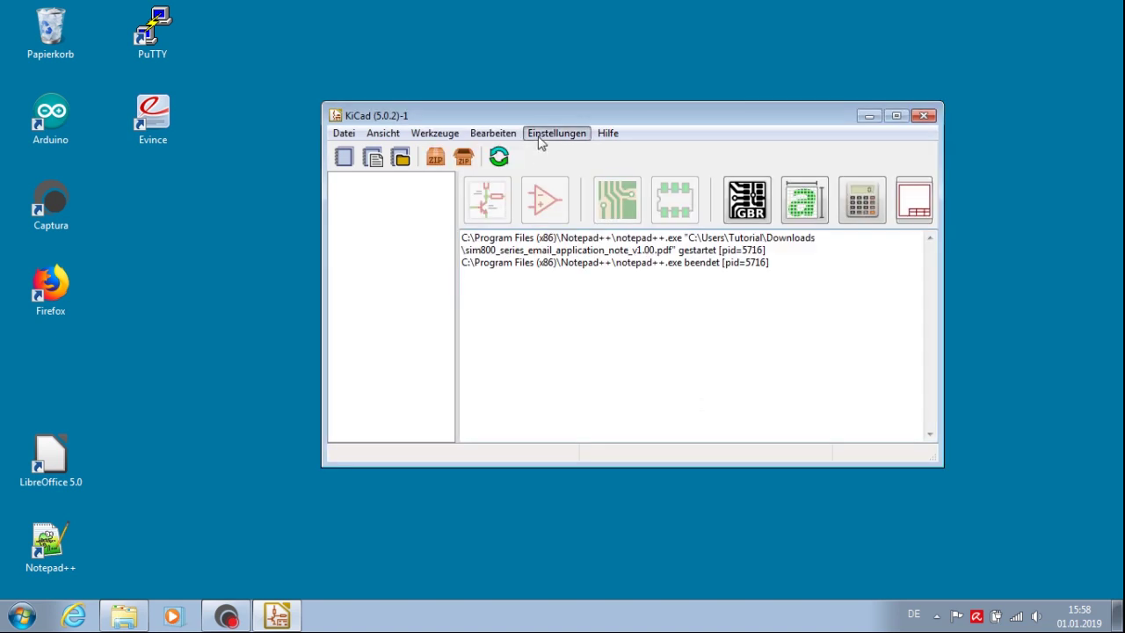
- Choose notepad++.exe in C:\Program Files (x86)\Notepad++ as KiCad's preferred text editor
{"action": "left_click", "coordinate": [540, 137]}
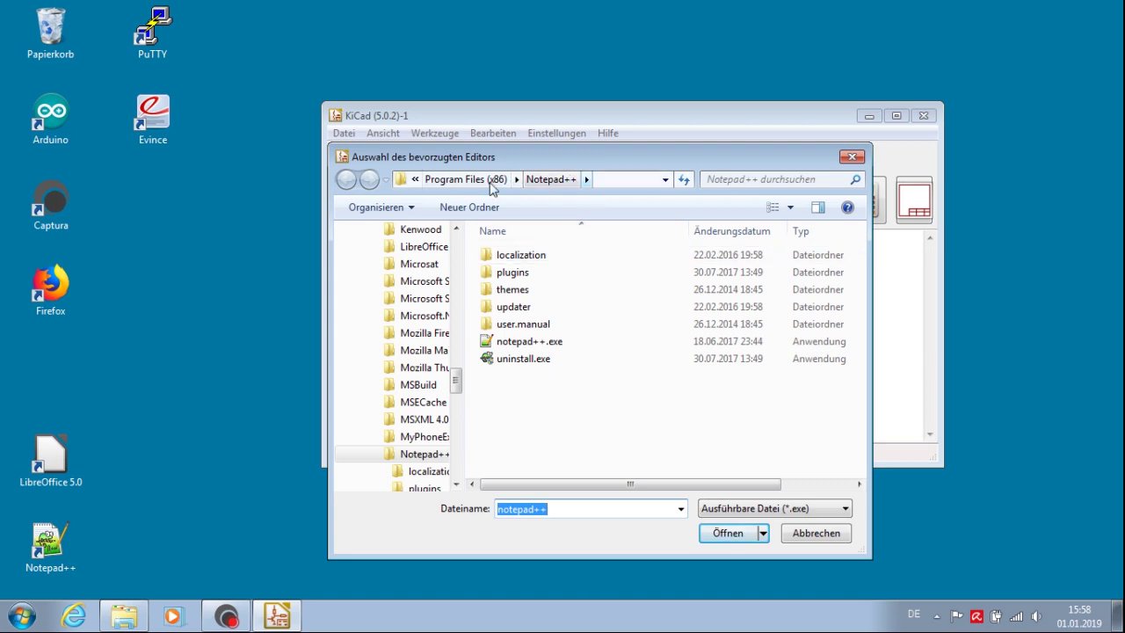
{"action": "left_click", "coordinate": [637, 180]}
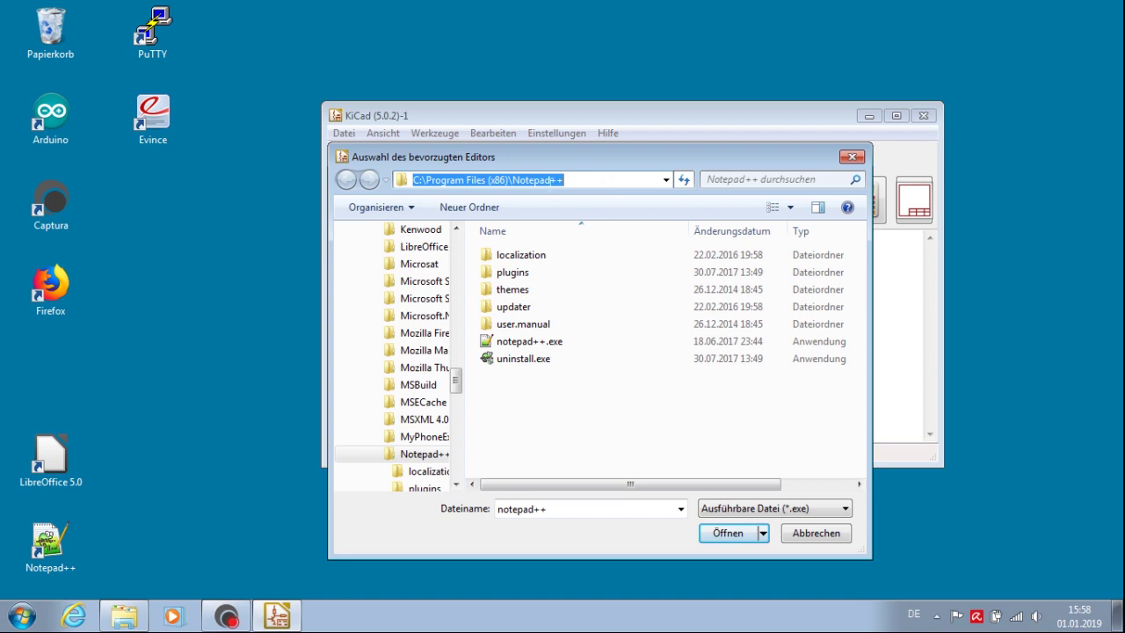
{"action": "left_click", "coordinate": [492, 179]}
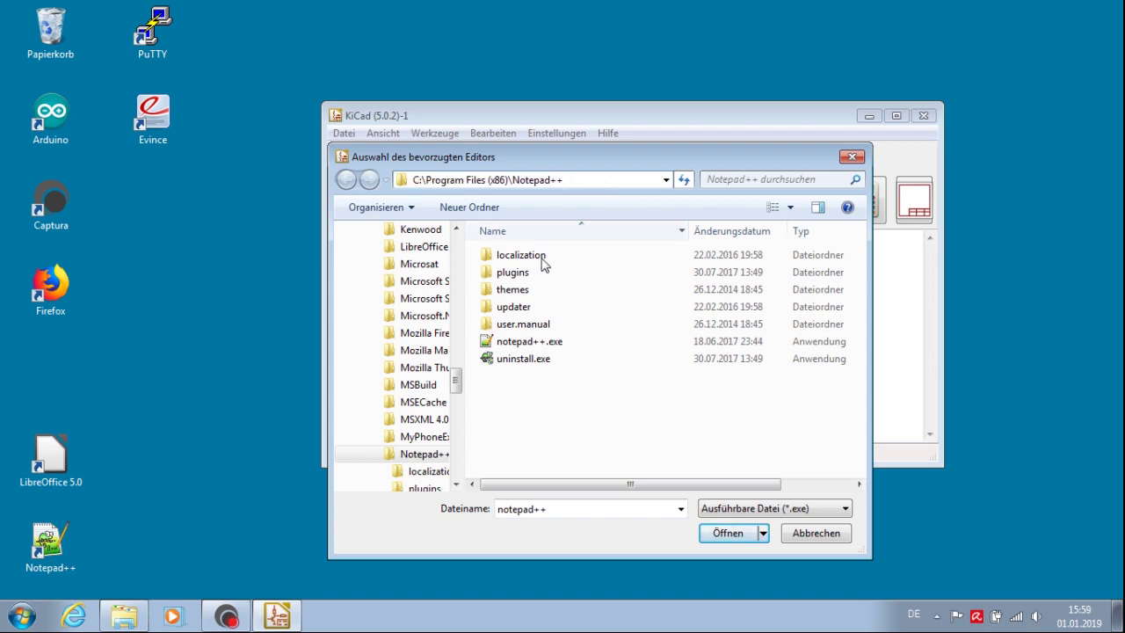
{"action": "left_click", "coordinate": [551, 345]}
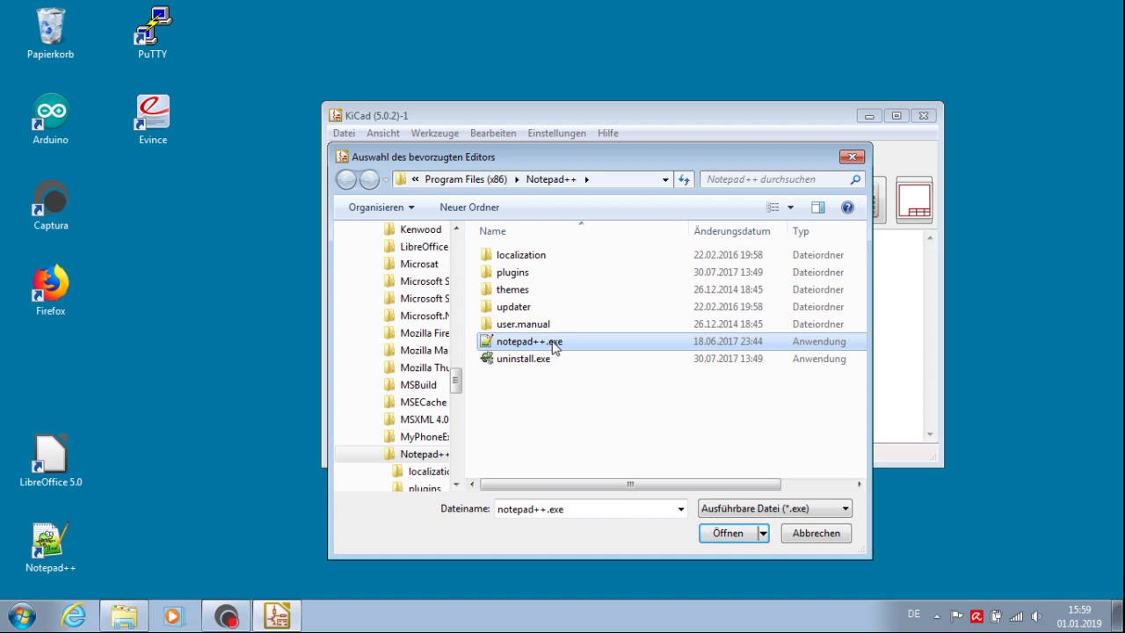
{"action": "left_click", "coordinate": [719, 537]}
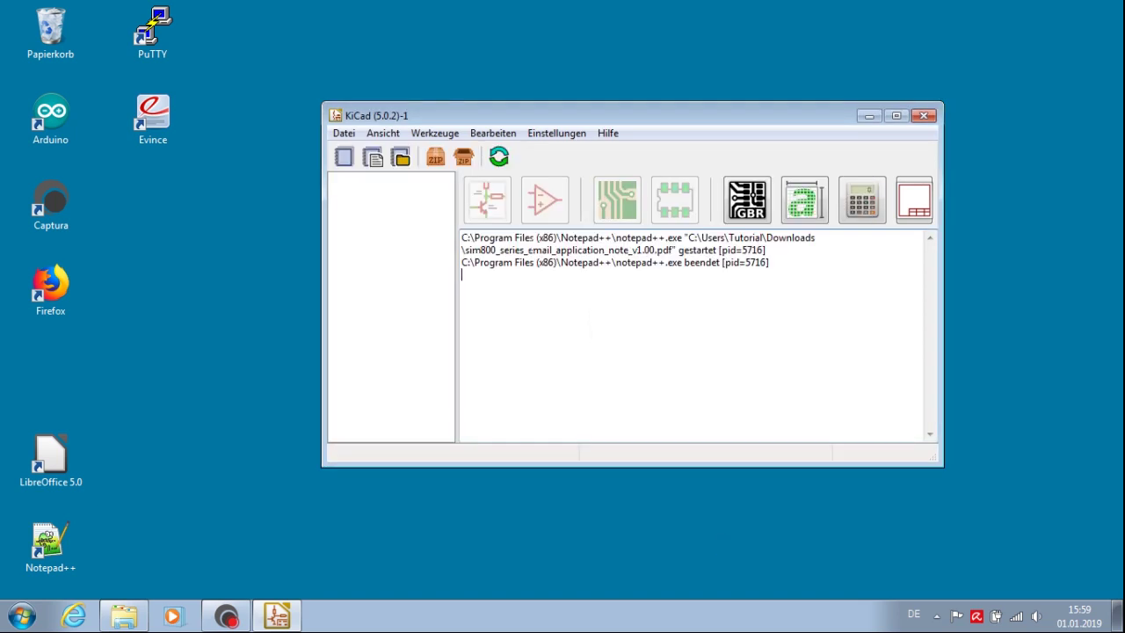
- Launch the text editor from KiCad to test the setting, and close the empty Notepad++ window
{"action": "left_click", "coordinate": [491, 136]}
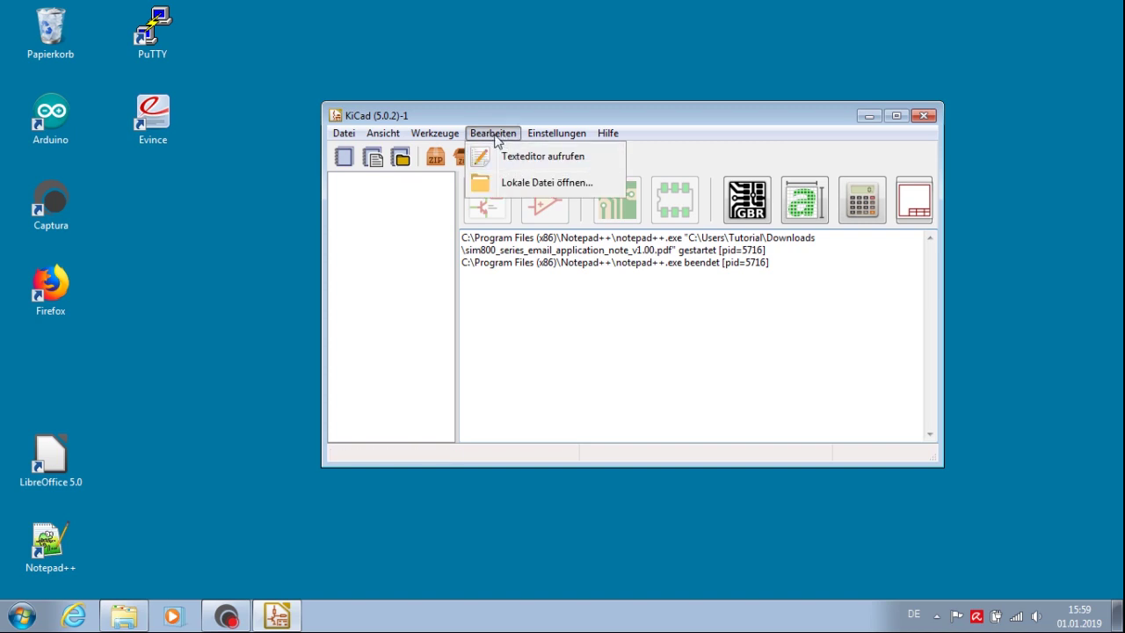
{"action": "left_click", "coordinate": [514, 156]}
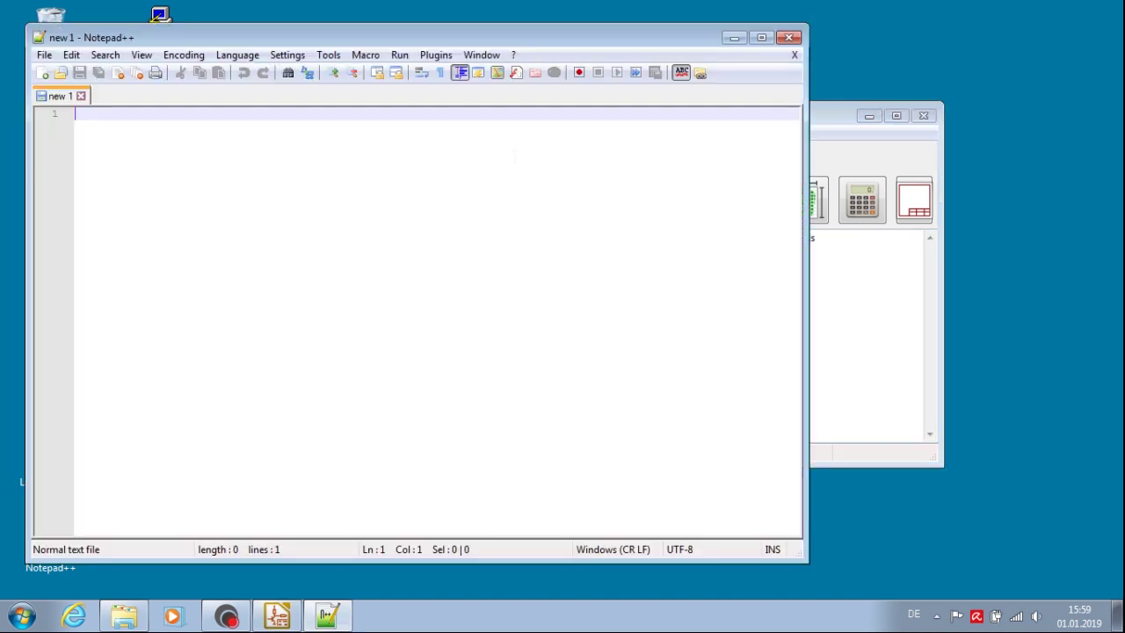
{"action": "left_click", "coordinate": [788, 40]}
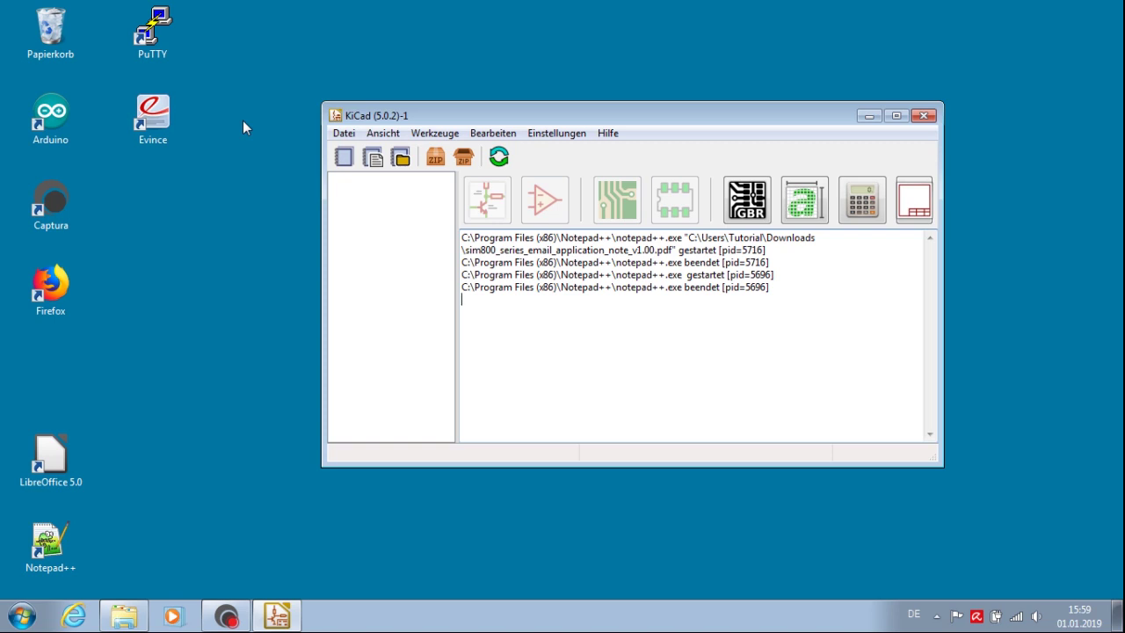
- Choose evince.exe in C:\Users\Tutorial\AppData\Local\Apps\Evince-2.32.0.145\bin as KiCad's preferred PDF viewer
{"action": "left_click", "coordinate": [555, 136]}
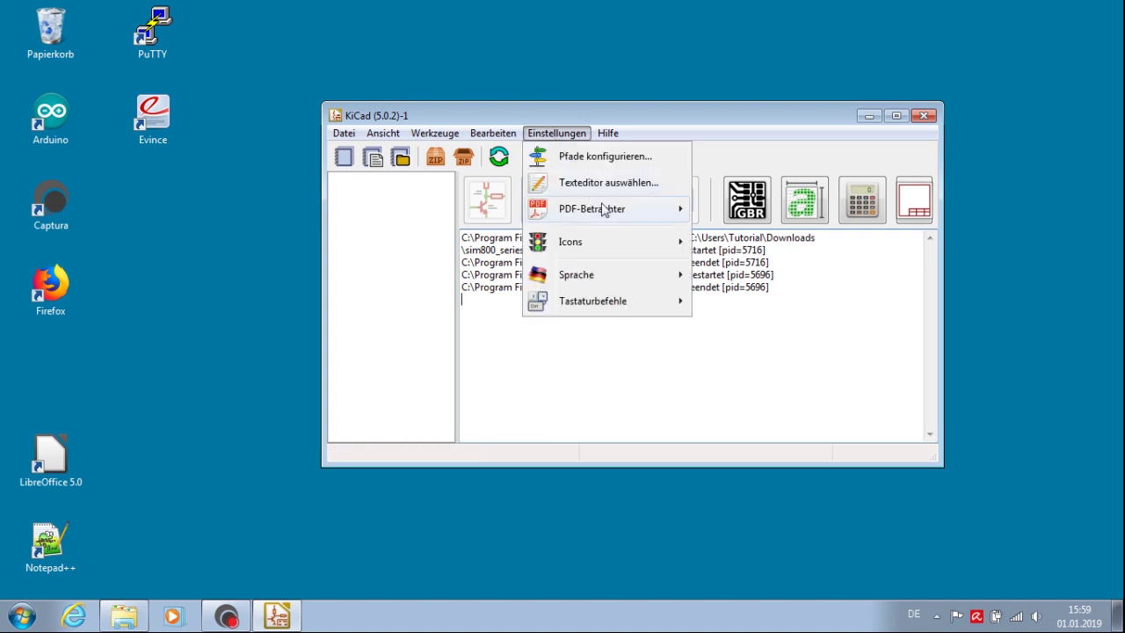
{"action": "mouse_move", "coordinate": [606, 213]}
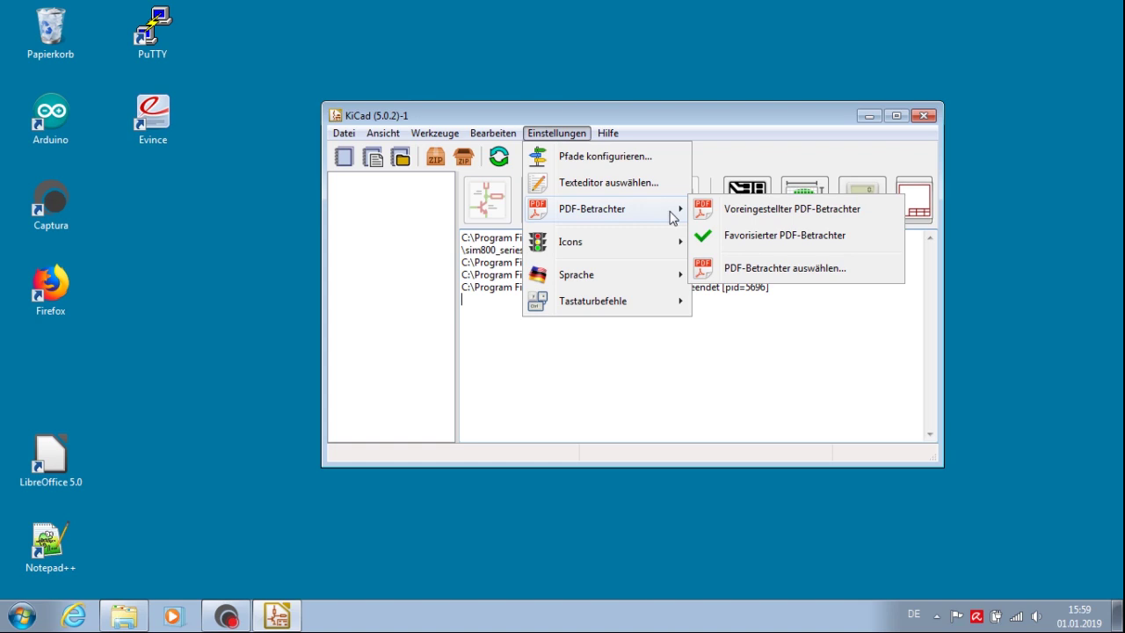
{"action": "left_click", "coordinate": [757, 271]}
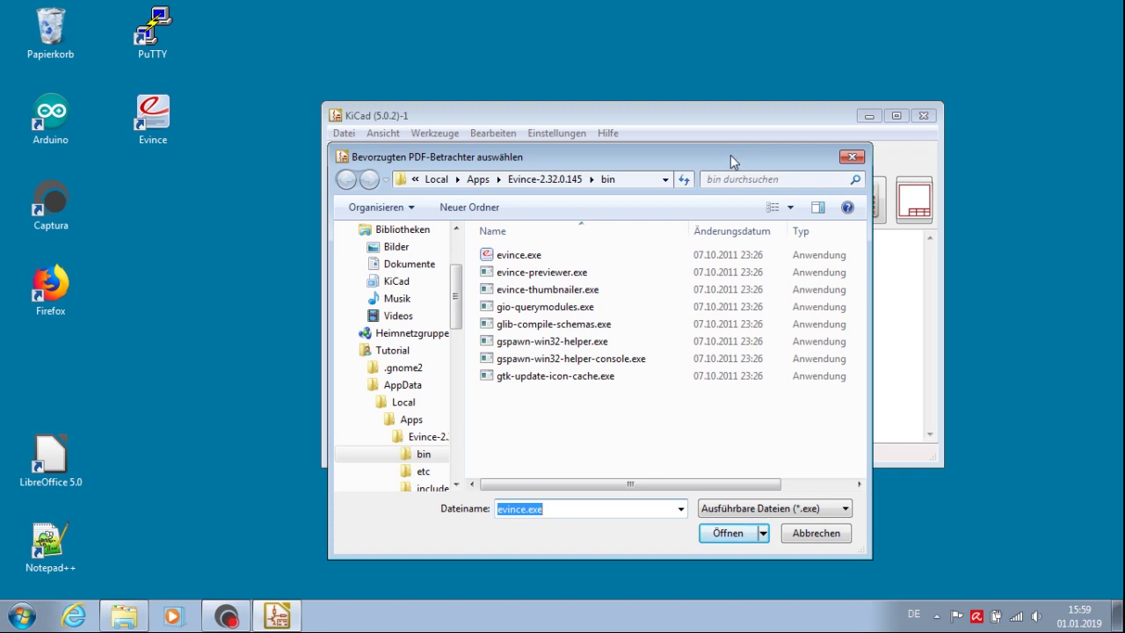
{"action": "double_click", "coordinate": [720, 154]}
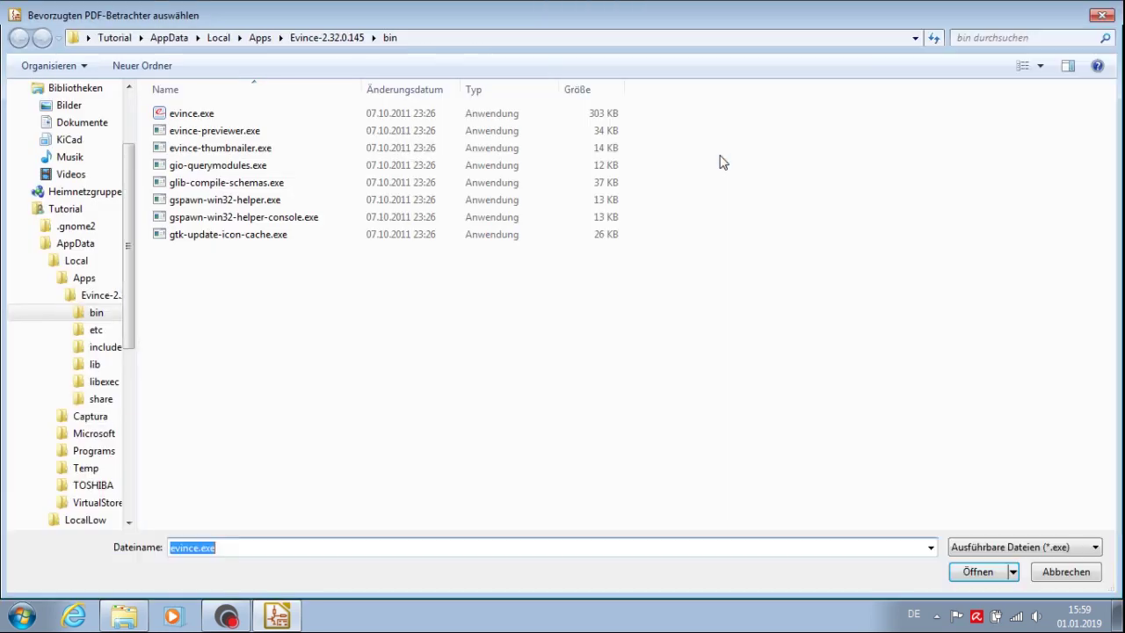
{"action": "left_click", "coordinate": [473, 38]}
{"action": "left_click", "coordinate": [473, 37]}
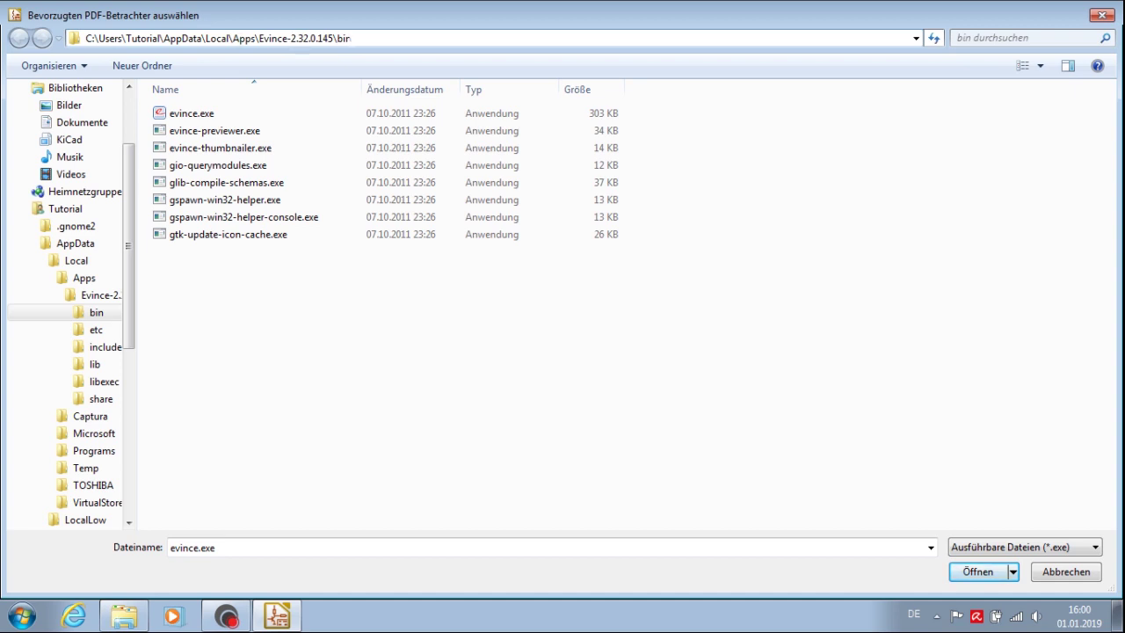
{"action": "left_click", "coordinate": [256, 116]}
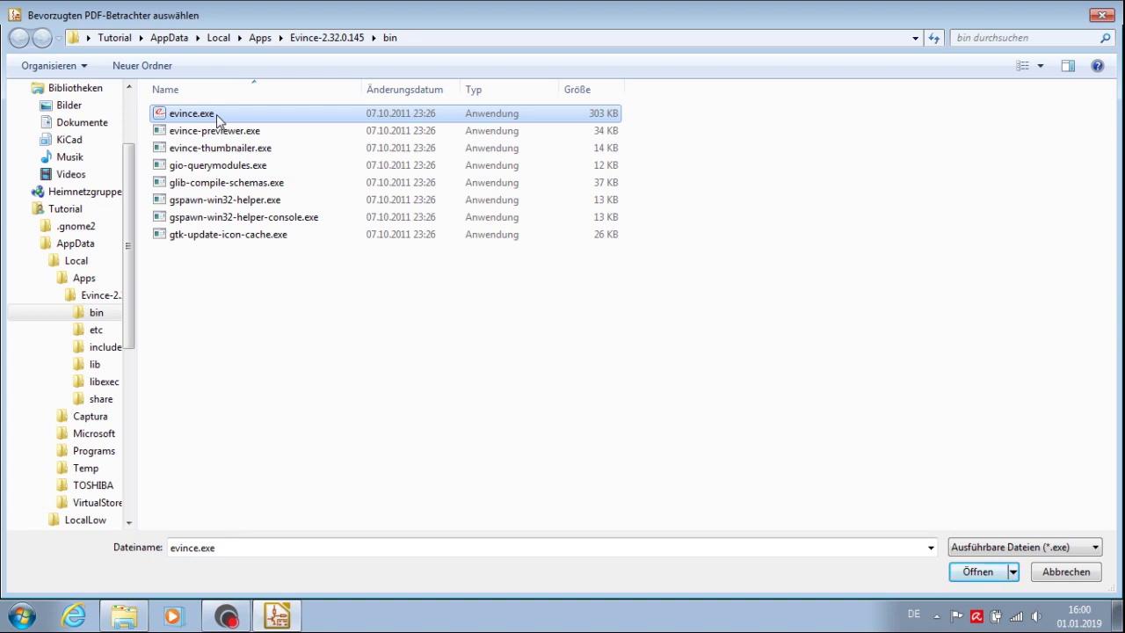
{"action": "double_click", "coordinate": [216, 114]}
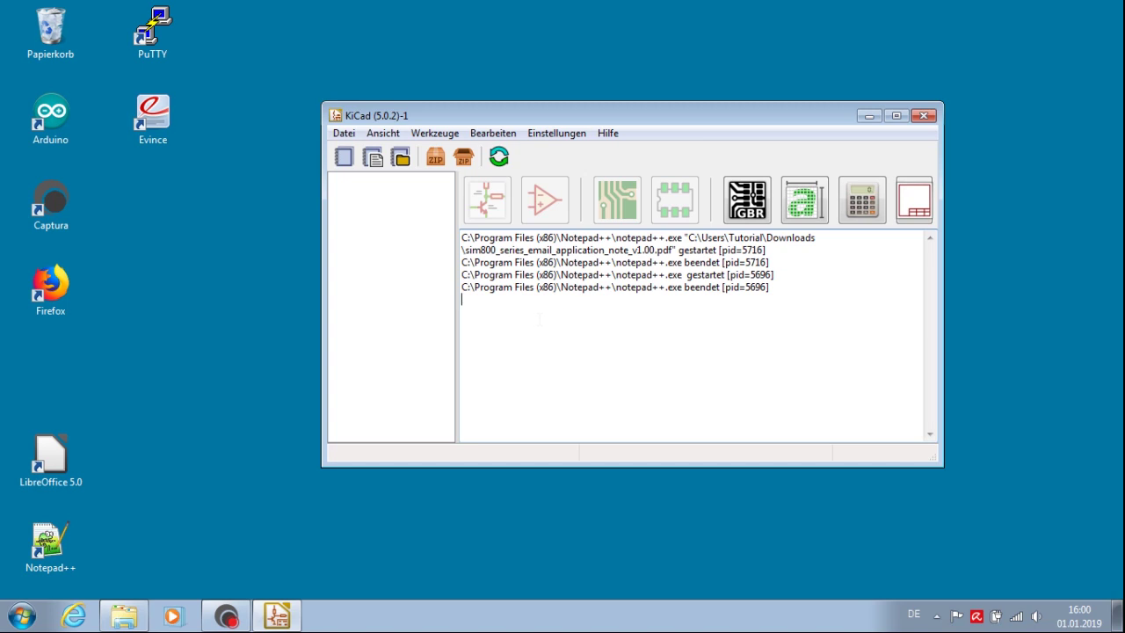
- Check whether KiCad uses the system default or the favourite PDF viewer, leaving the selection as it is
{"action": "left_click", "coordinate": [558, 134]}
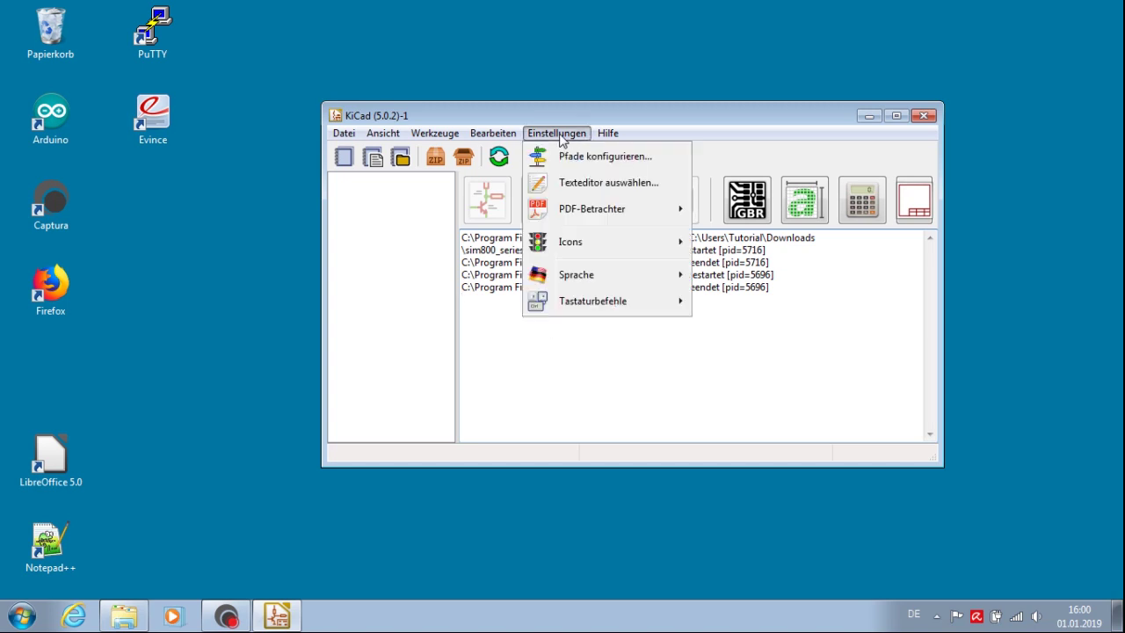
{"action": "mouse_move", "coordinate": [594, 212]}
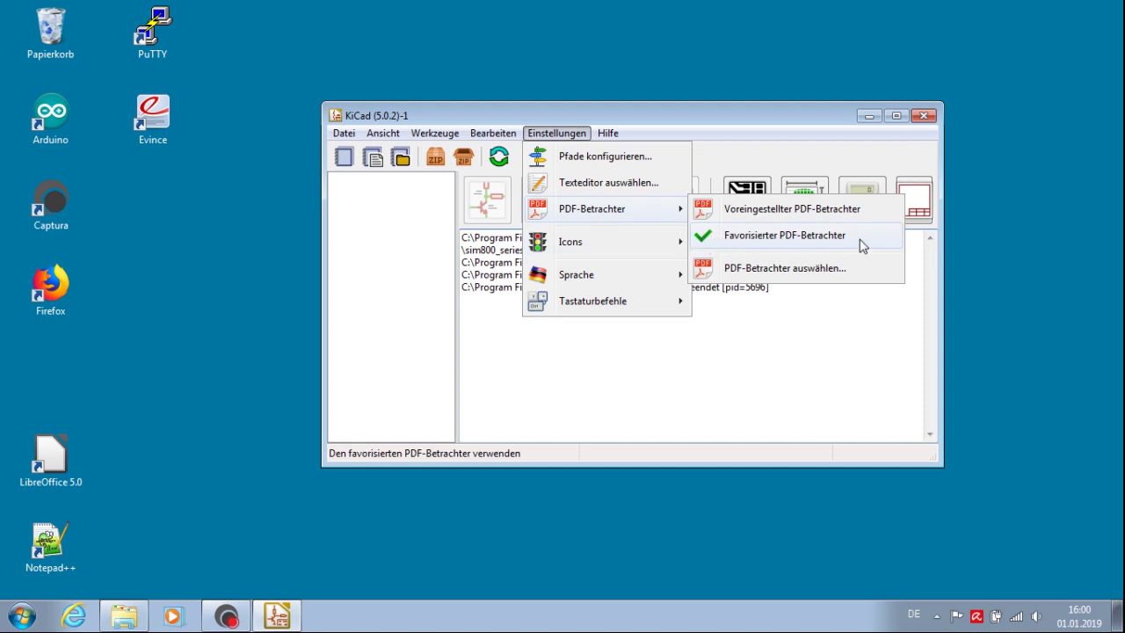
{"action": "left_click", "coordinate": [696, 418]}
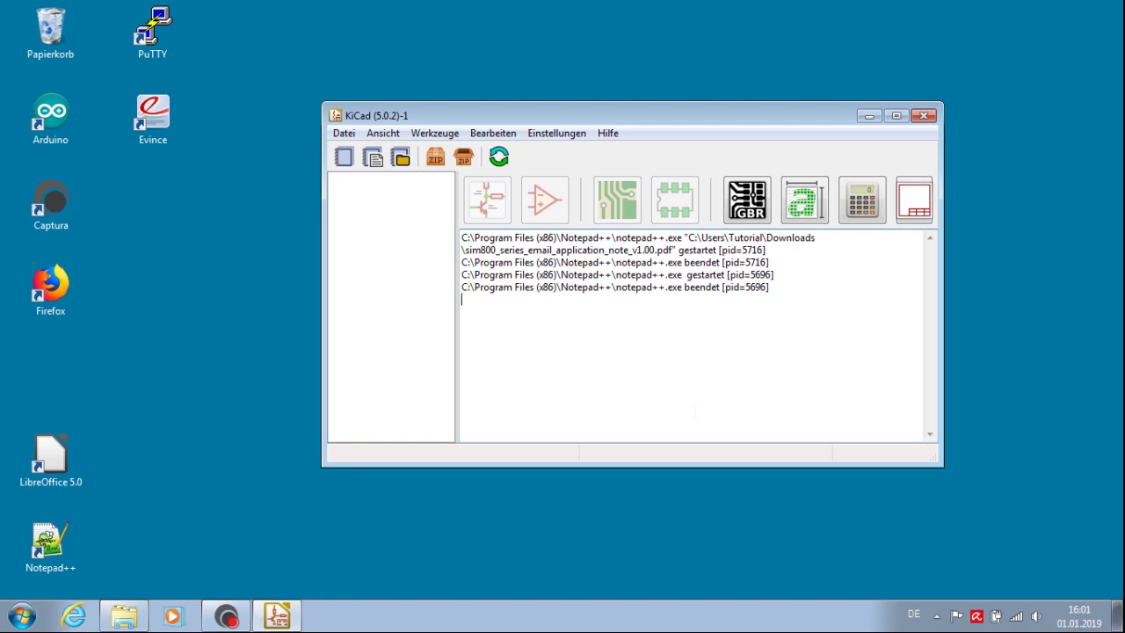
{"action": "left_click", "coordinate": [564, 137]}
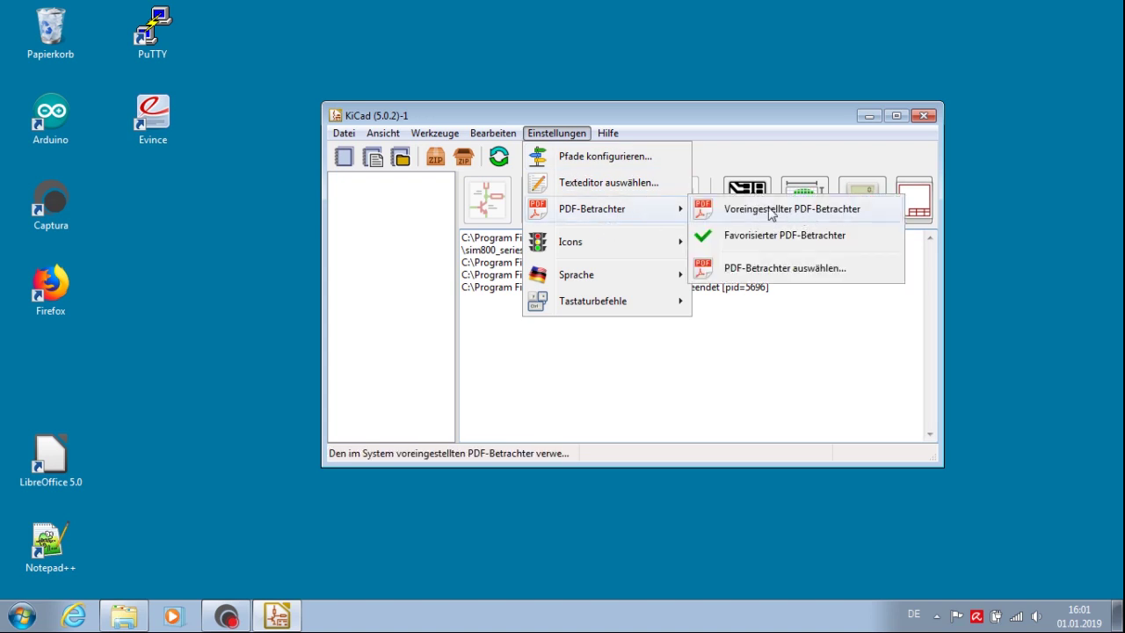
{"action": "key", "text": "Escape"}
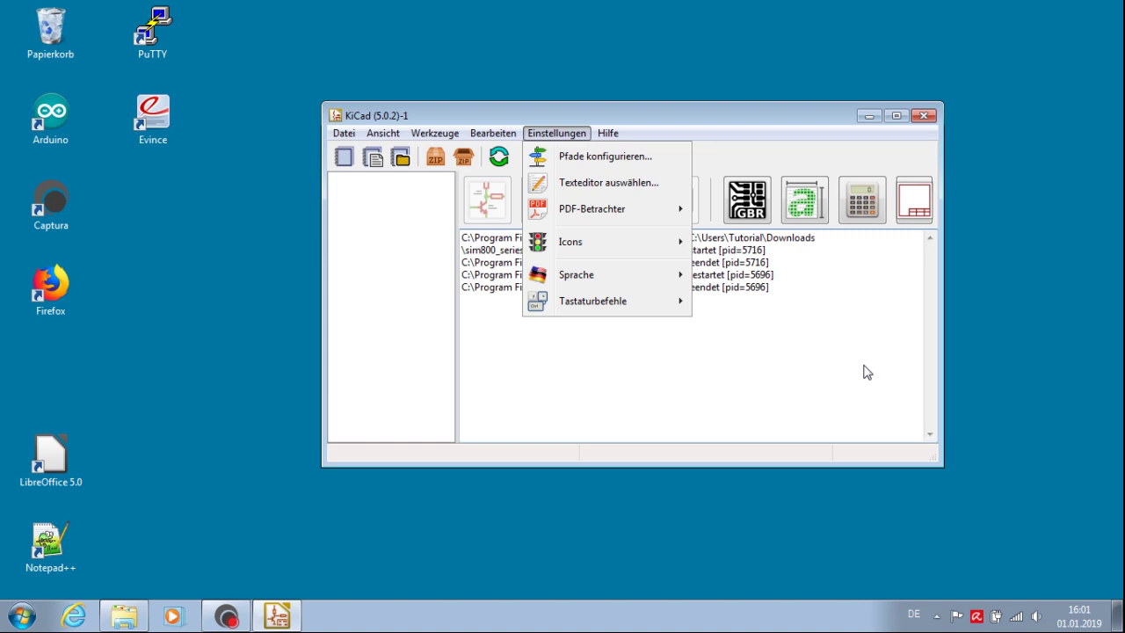
{"action": "left_click", "coordinate": [866, 371]}
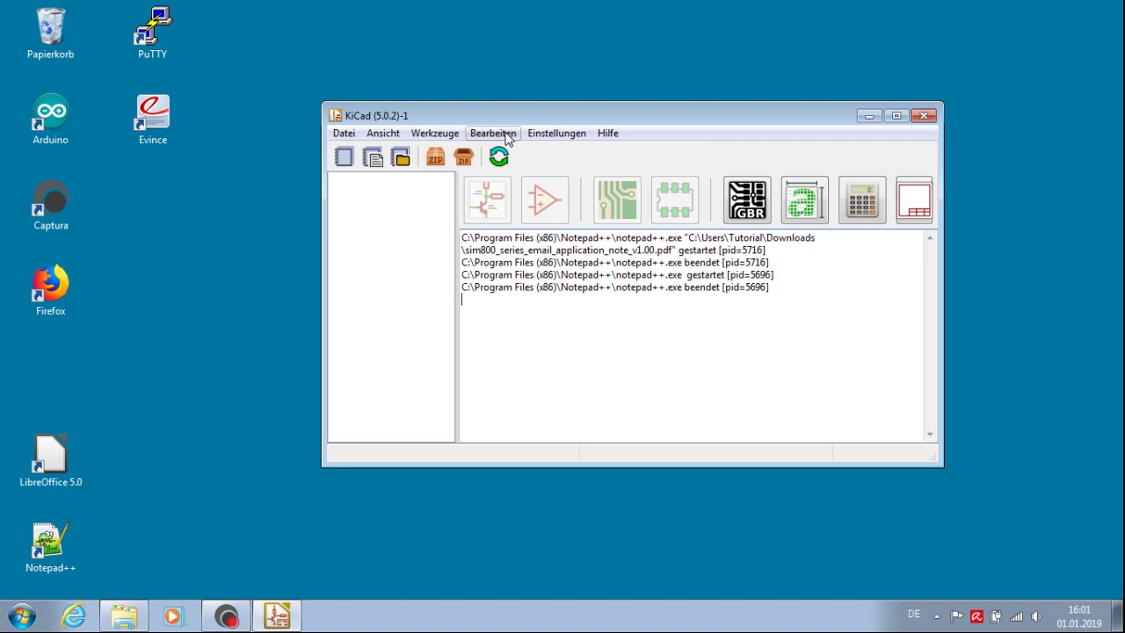
- Review the icon and language options, open the keyboard shortcut editor to read its assignments, and cancel it
{"action": "left_click", "coordinate": [547, 135]}
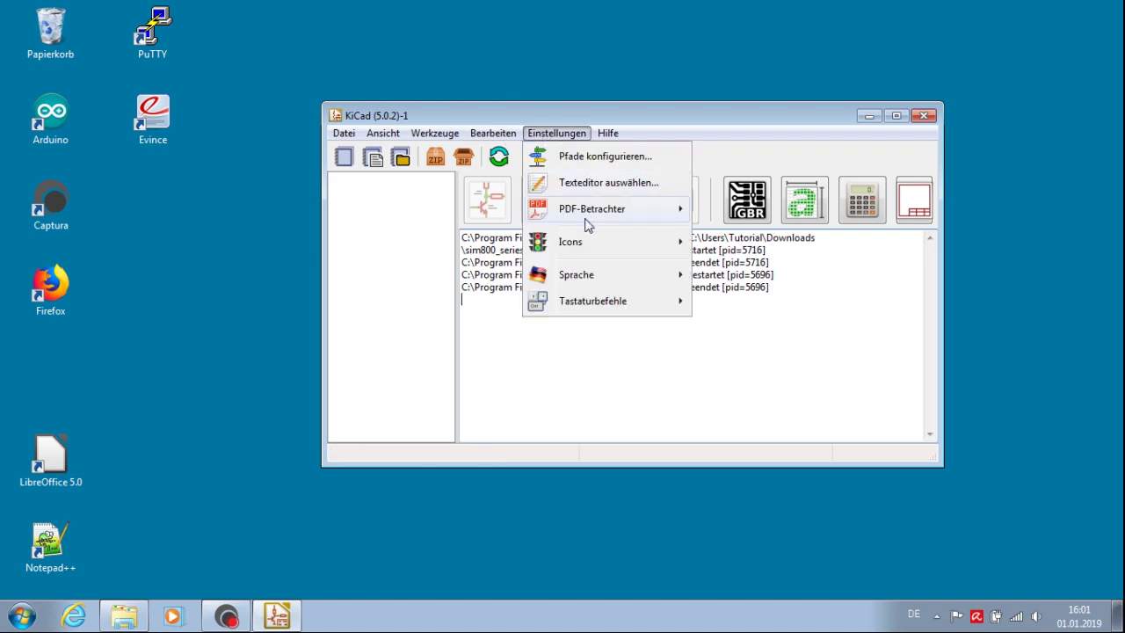
{"action": "mouse_move", "coordinate": [598, 240]}
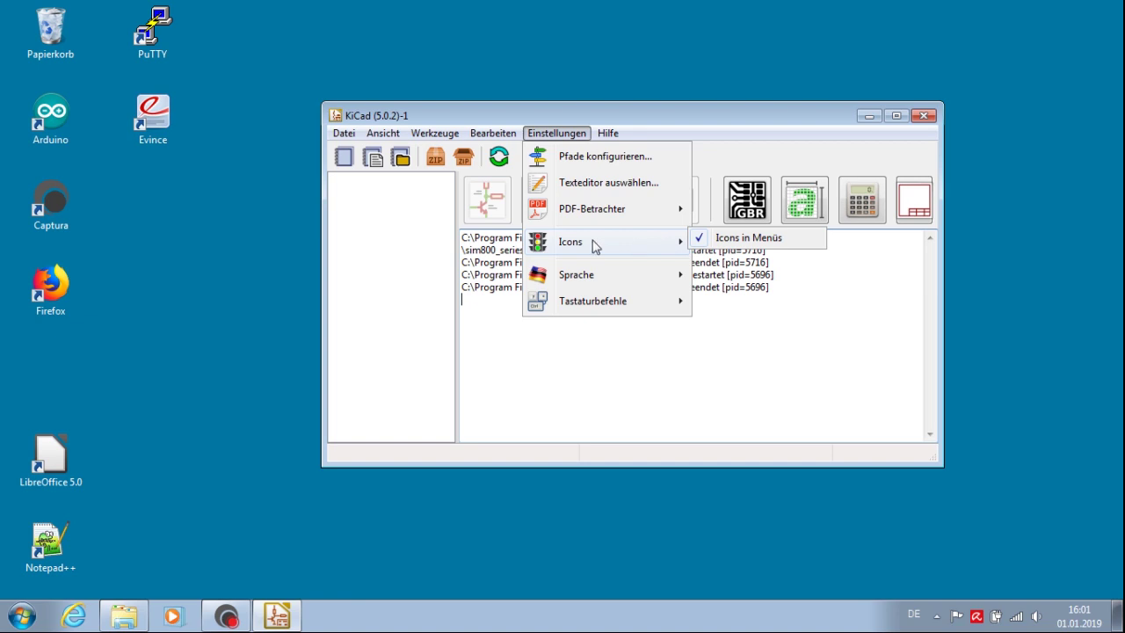
{"action": "mouse_move", "coordinate": [596, 281]}
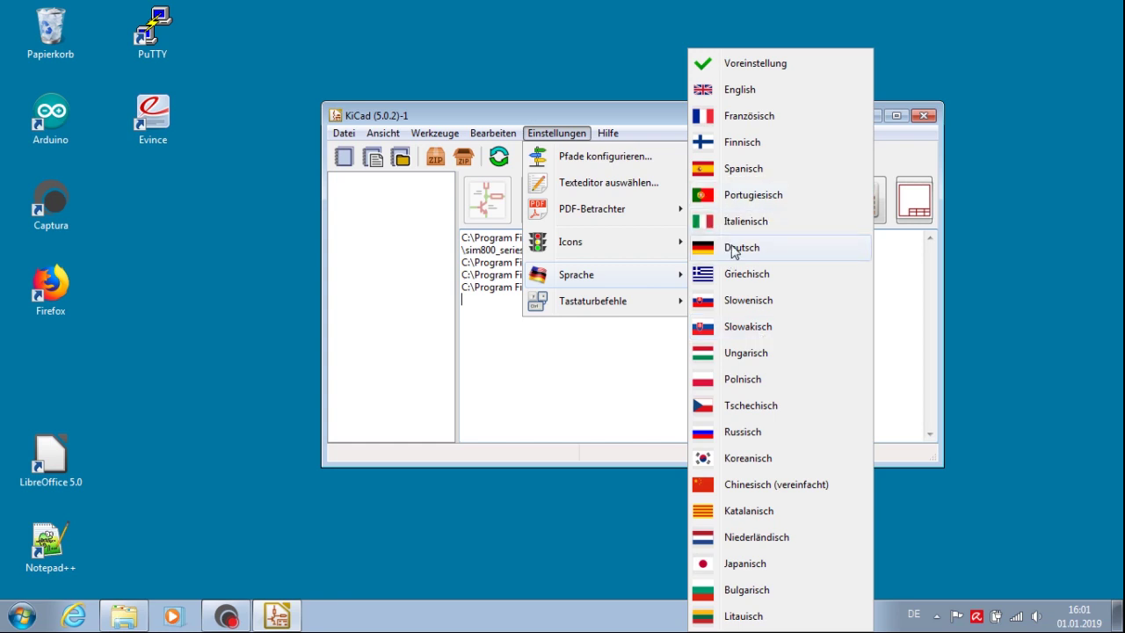
{"action": "mouse_move", "coordinate": [580, 310]}
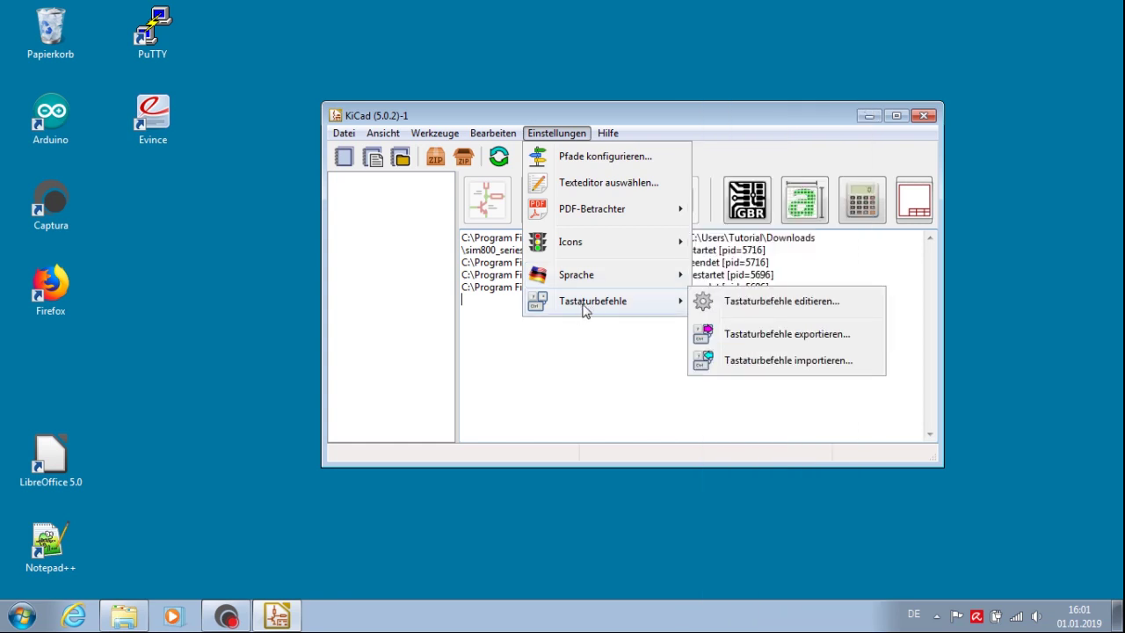
{"action": "left_click", "coordinate": [751, 301]}
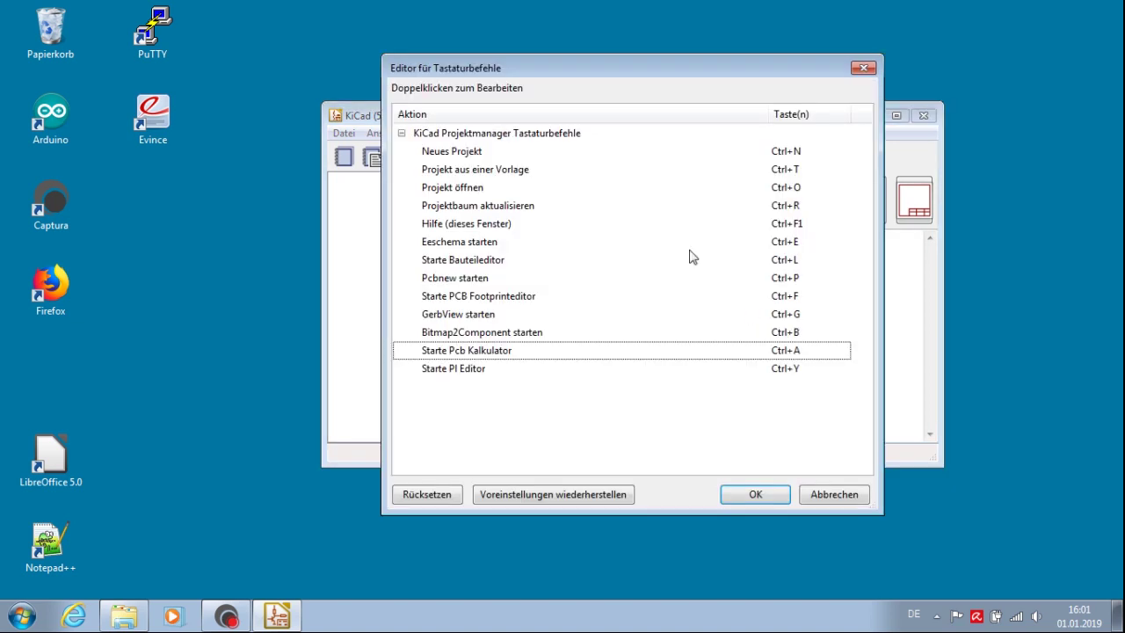
{"action": "left_click", "coordinate": [834, 496]}
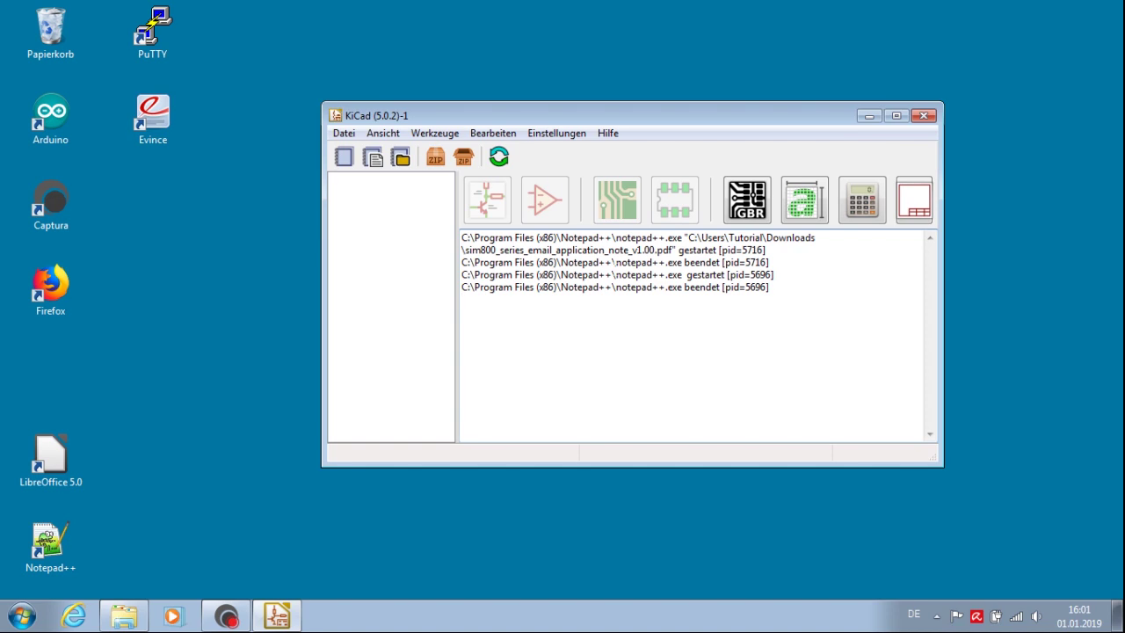
- Look over the shortcut export and import options and the available editor, tool, view and project file commands
{"action": "left_click", "coordinate": [556, 133]}
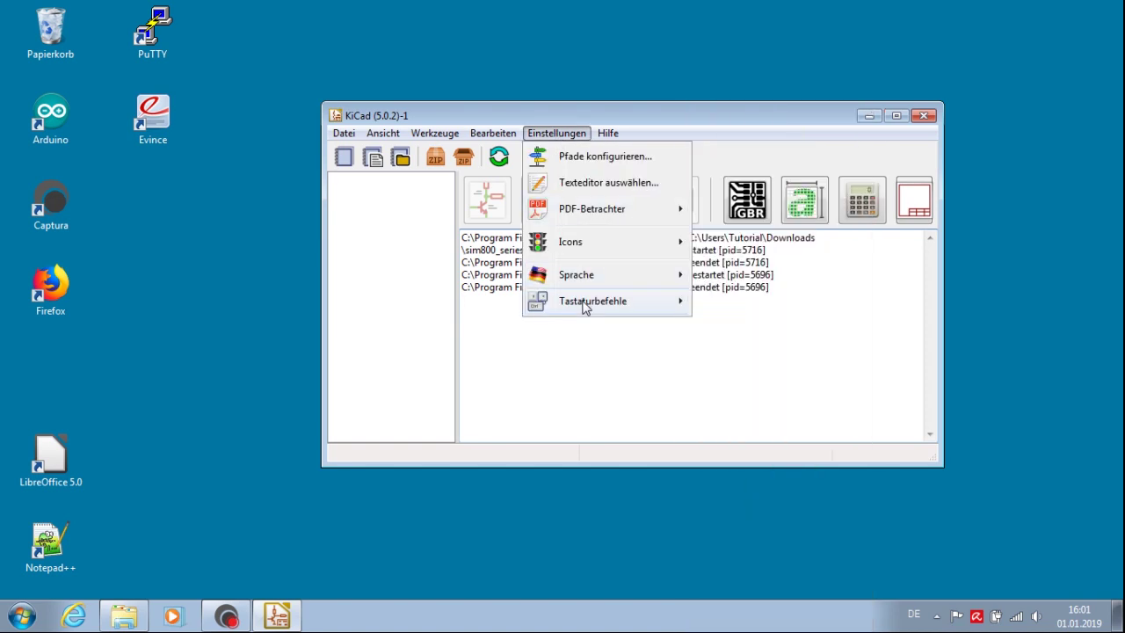
{"action": "mouse_move", "coordinate": [583, 305]}
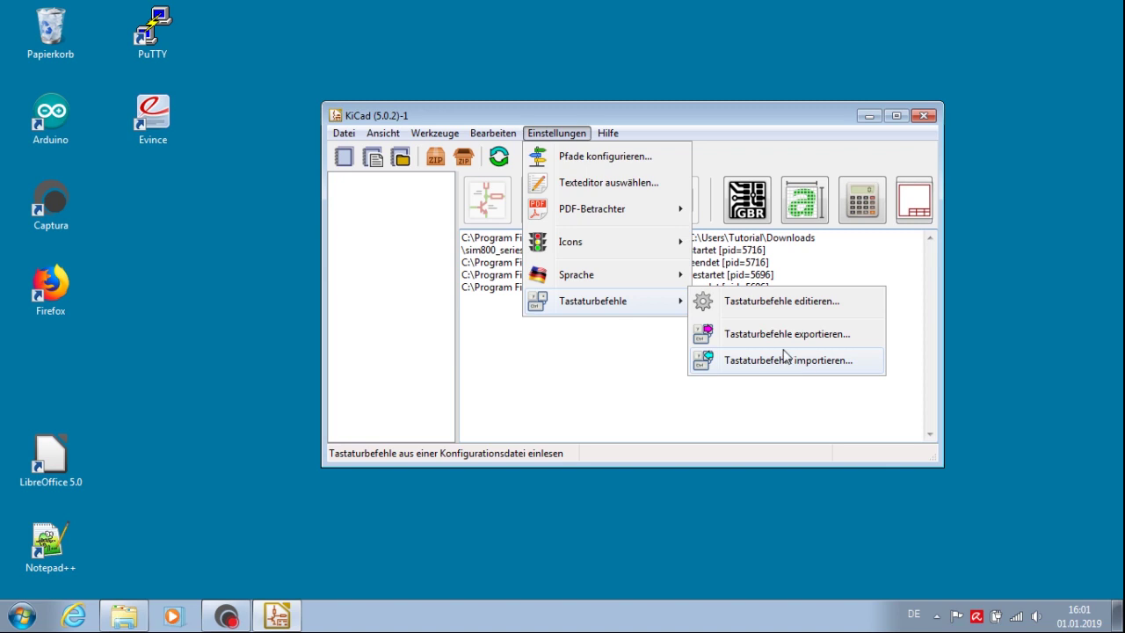
{"action": "mouse_move", "coordinate": [499, 138]}
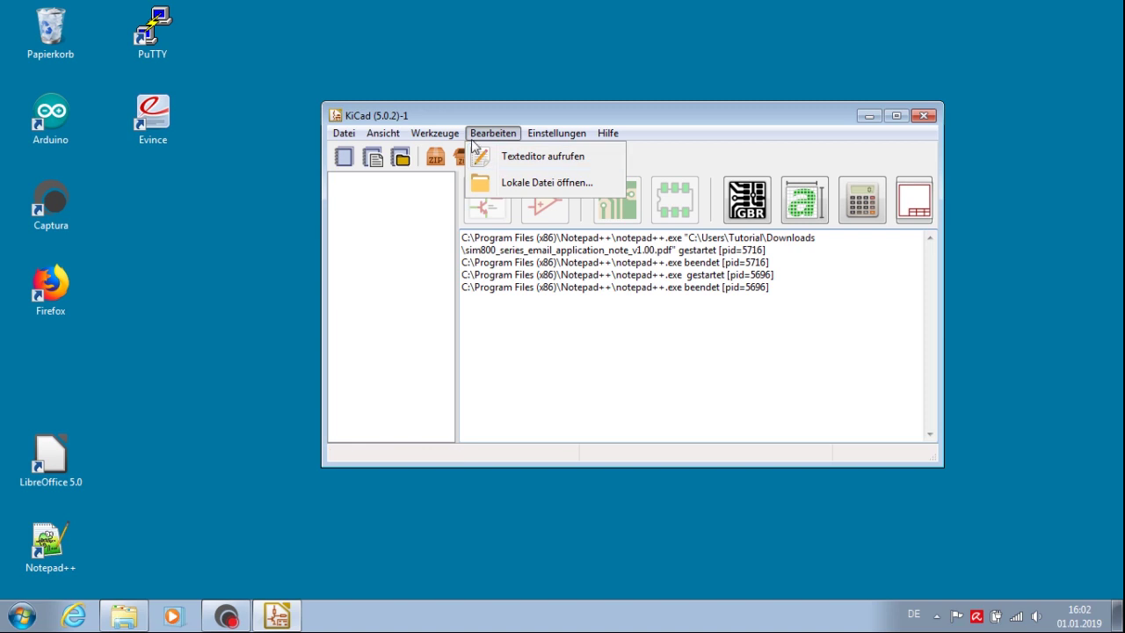
{"action": "mouse_move", "coordinate": [450, 138]}
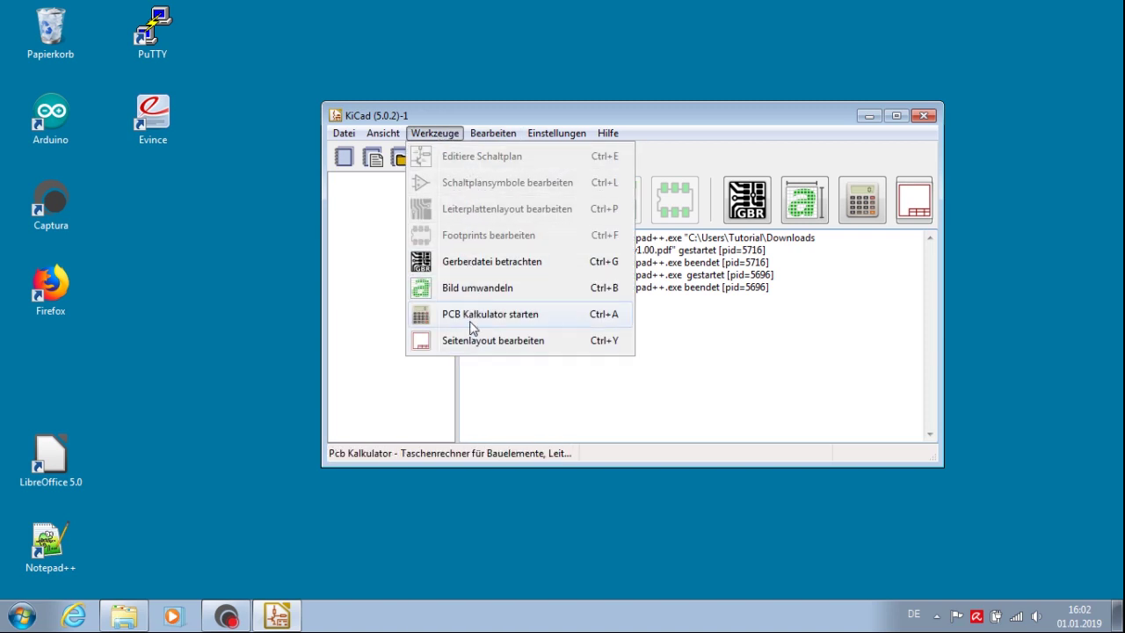
{"action": "mouse_move", "coordinate": [493, 133]}
{"action": "mouse_move", "coordinate": [418, 133]}
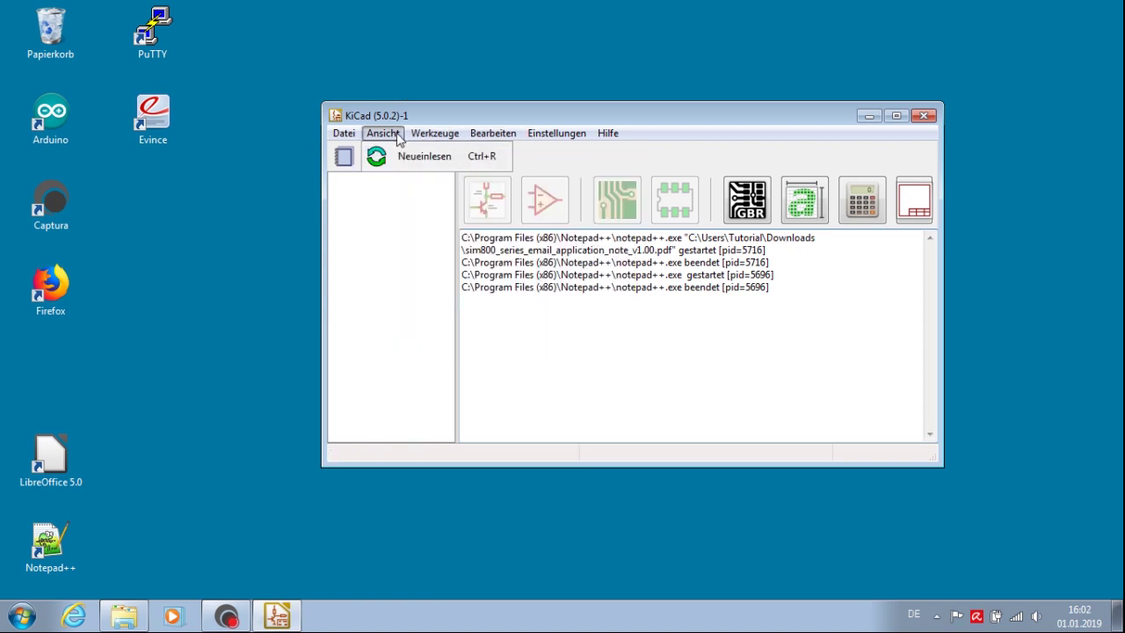
{"action": "mouse_move", "coordinate": [356, 137]}
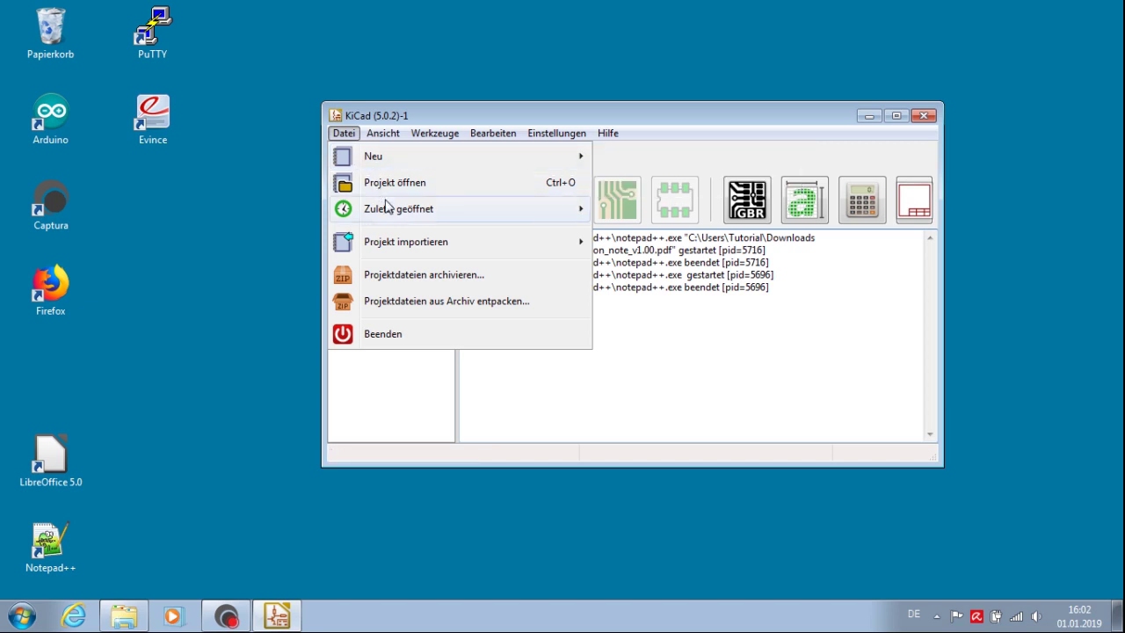
{"action": "mouse_move", "coordinate": [378, 165]}
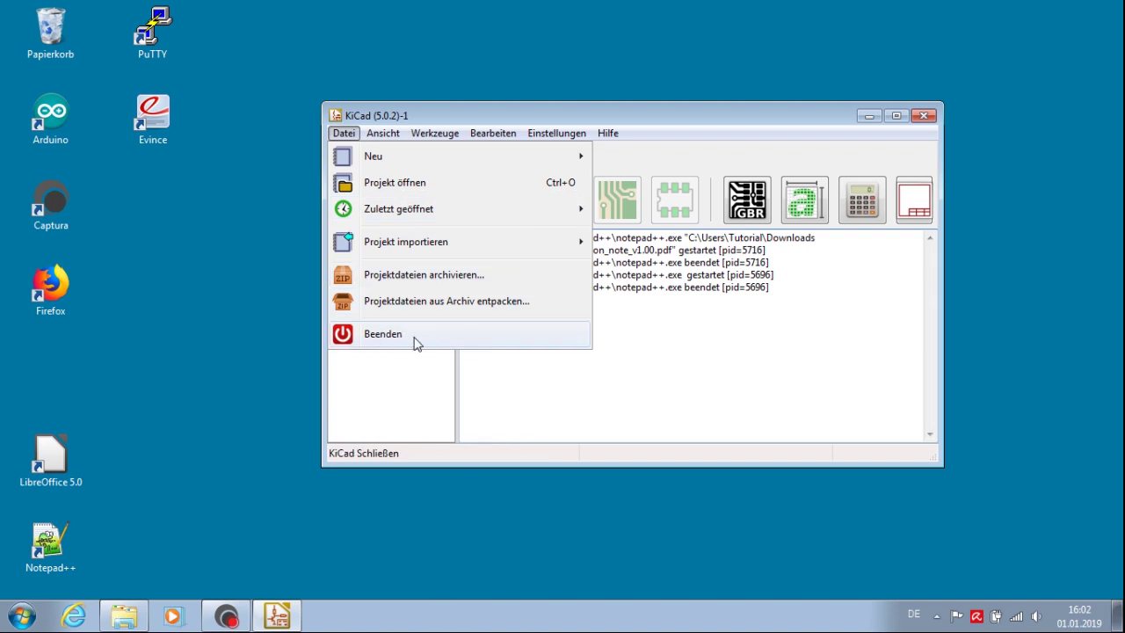
{"action": "left_click", "coordinate": [596, 383]}
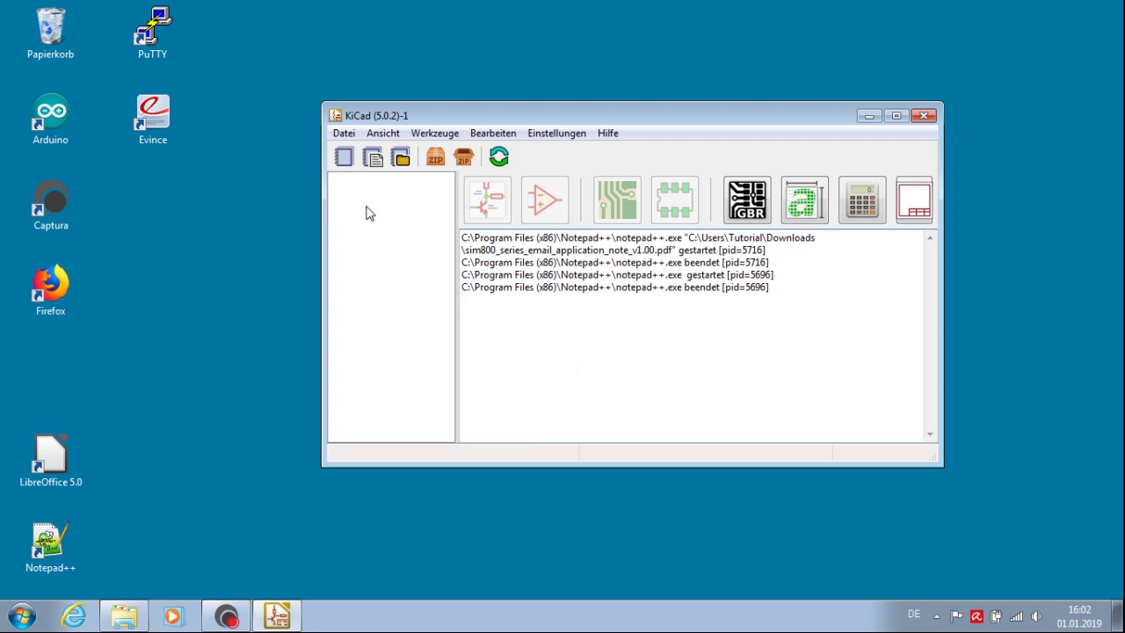
- Quit KiCad and return to the desktop
{"action": "left_click", "coordinate": [344, 134]}
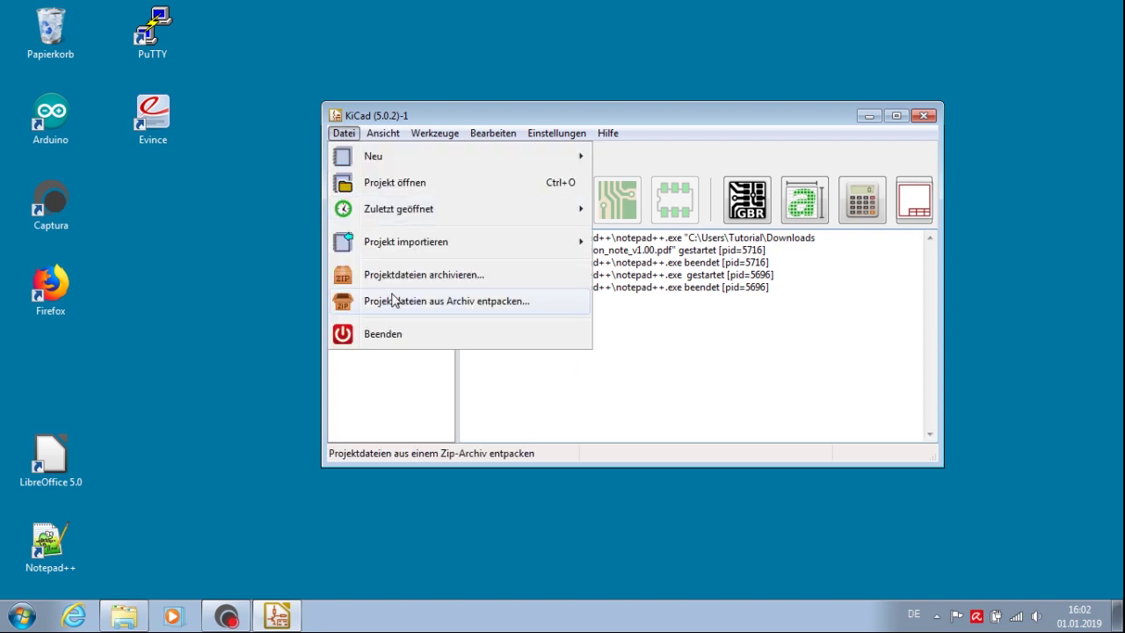
{"action": "left_click", "coordinate": [399, 339]}
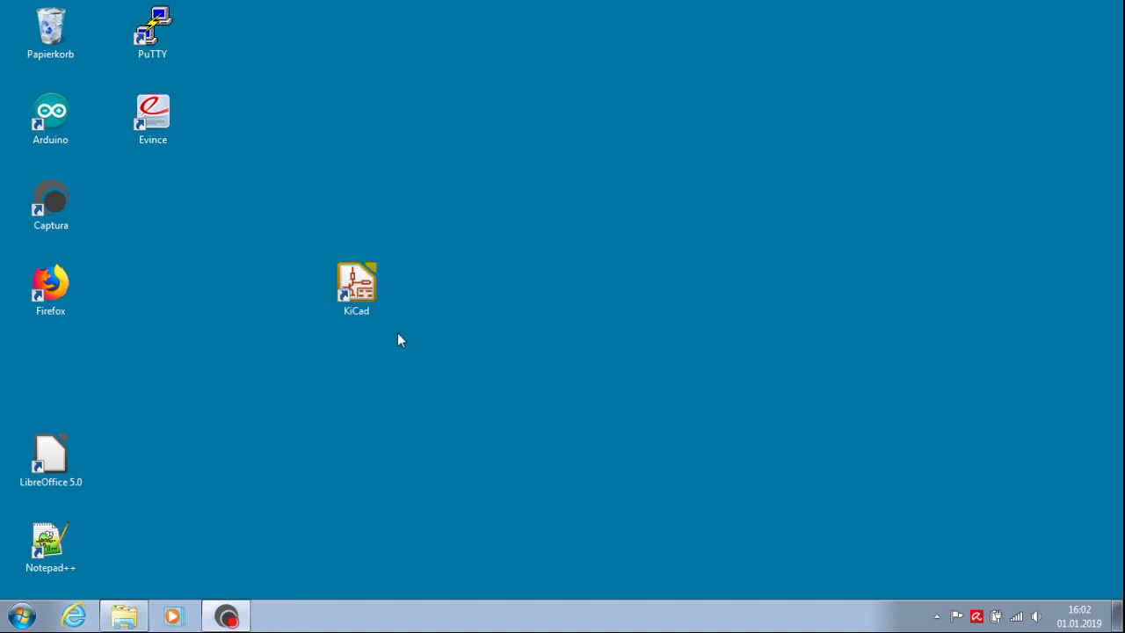